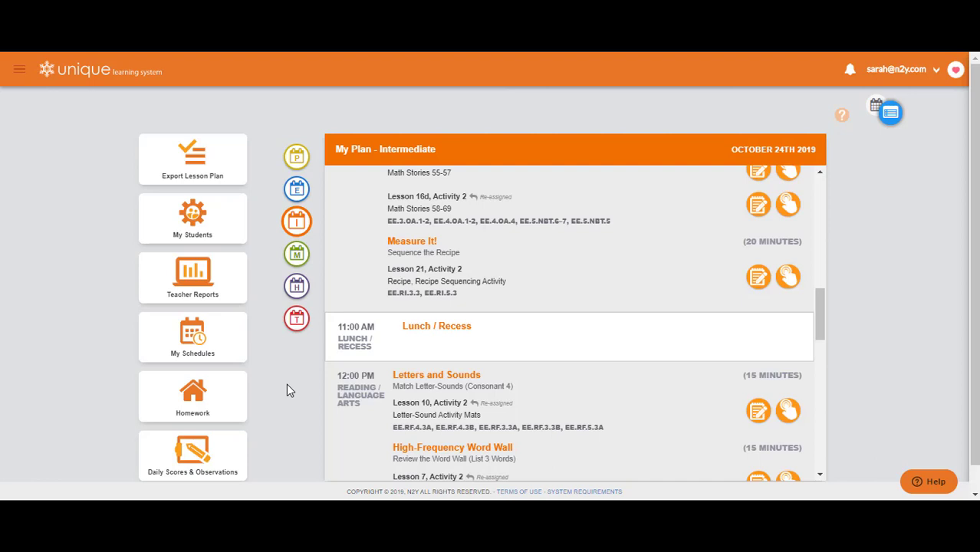
Step: Open the Homework page and save a default homework start time of 04:00 PM
left_click(218, 398)
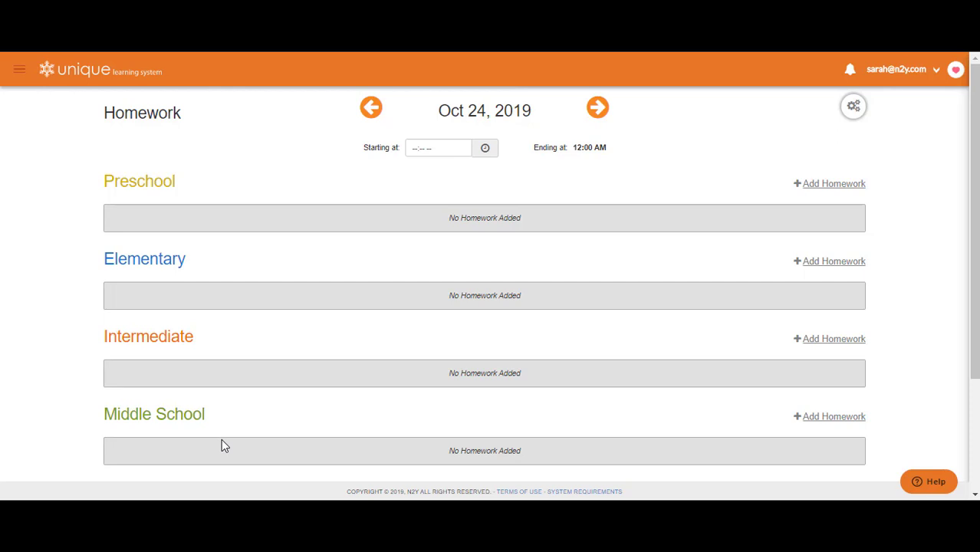
left_click(413, 153)
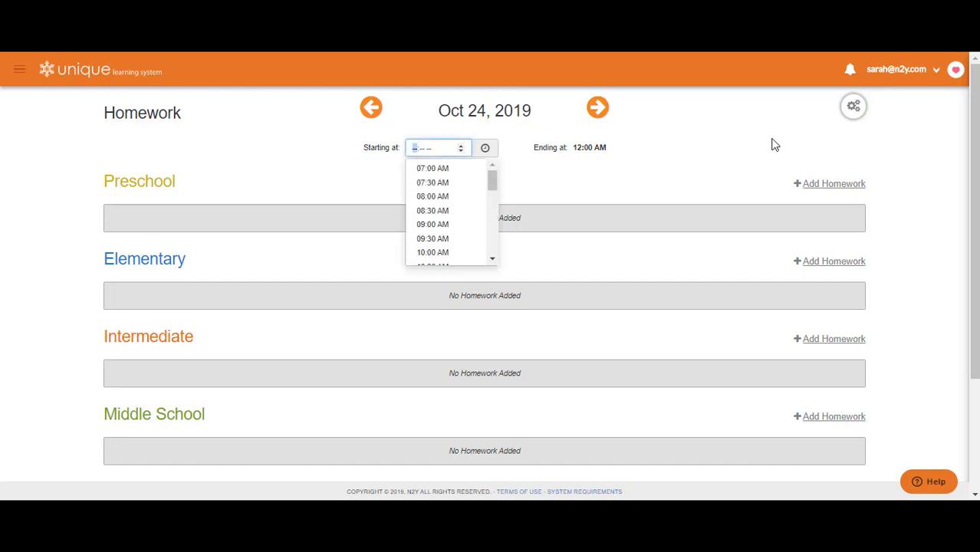
left_click(856, 111)
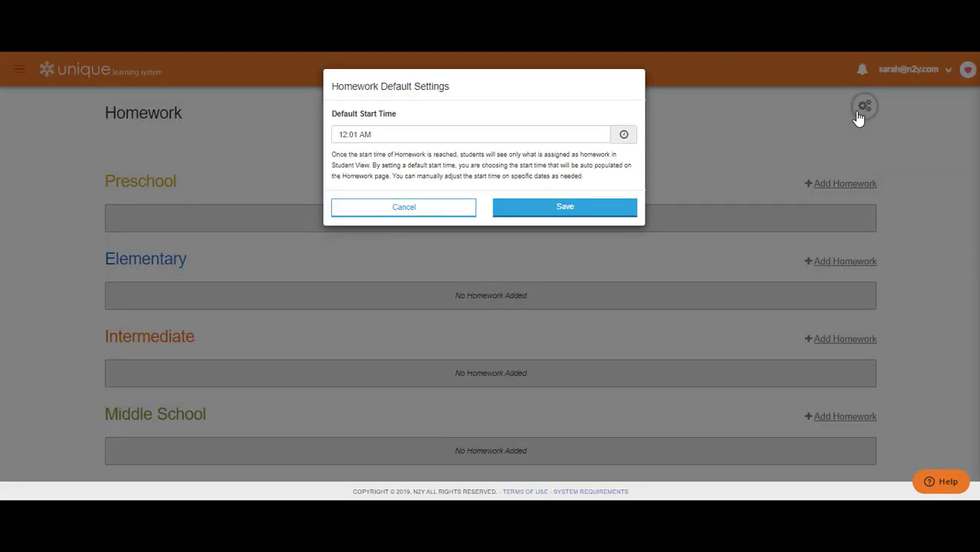
left_click(365, 136)
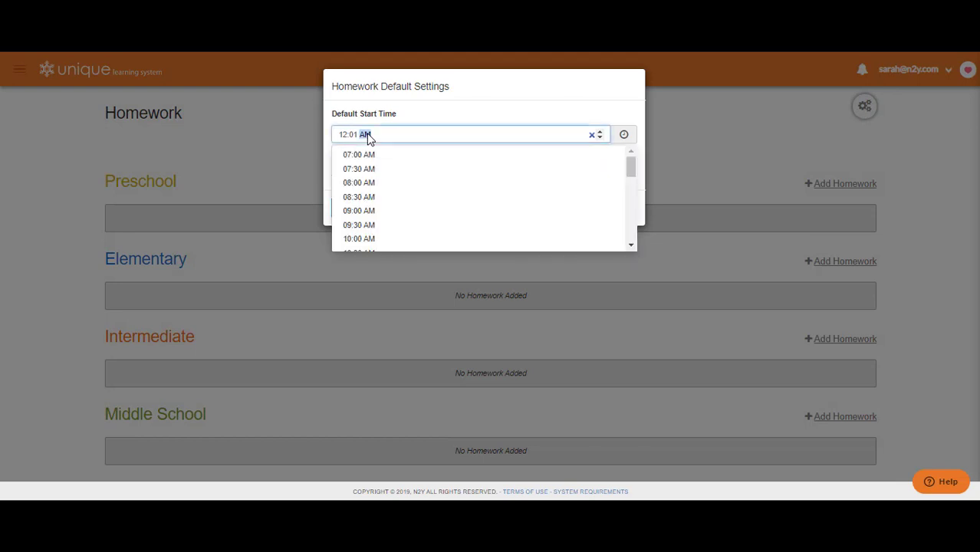
left_click_drag(628, 246, 627, 247)
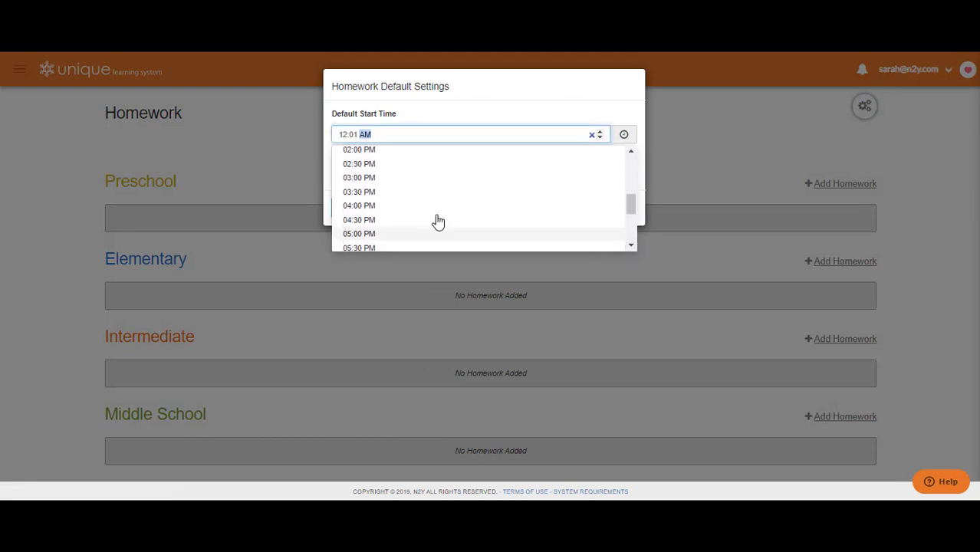
left_click(372, 212)
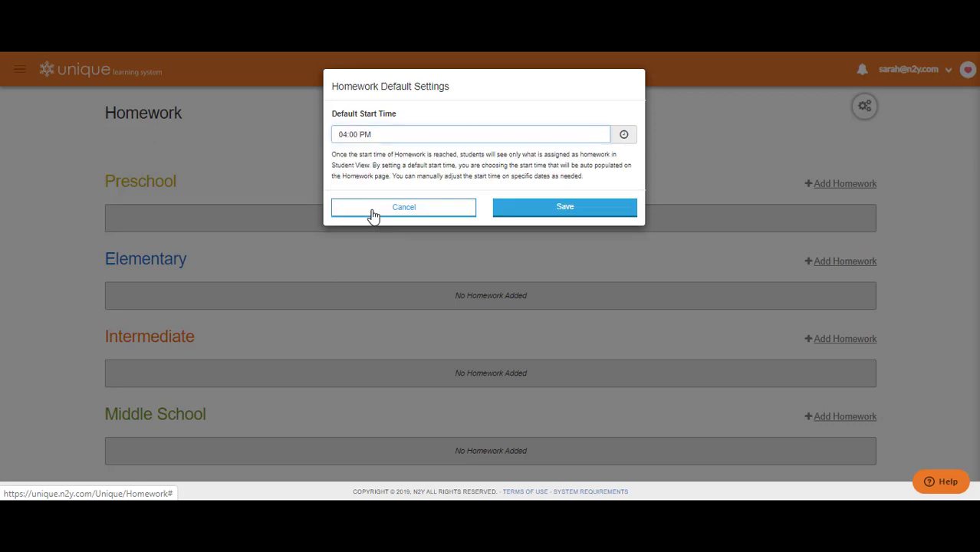
left_click(568, 209)
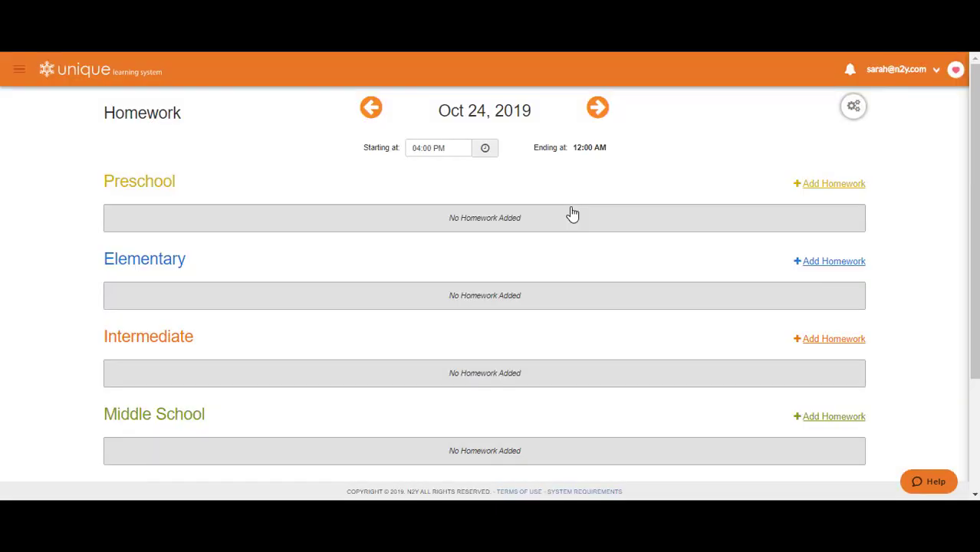
Step: Look through the start time options for the Oct 24, 2019 homework without choosing another time
left_click(416, 152)
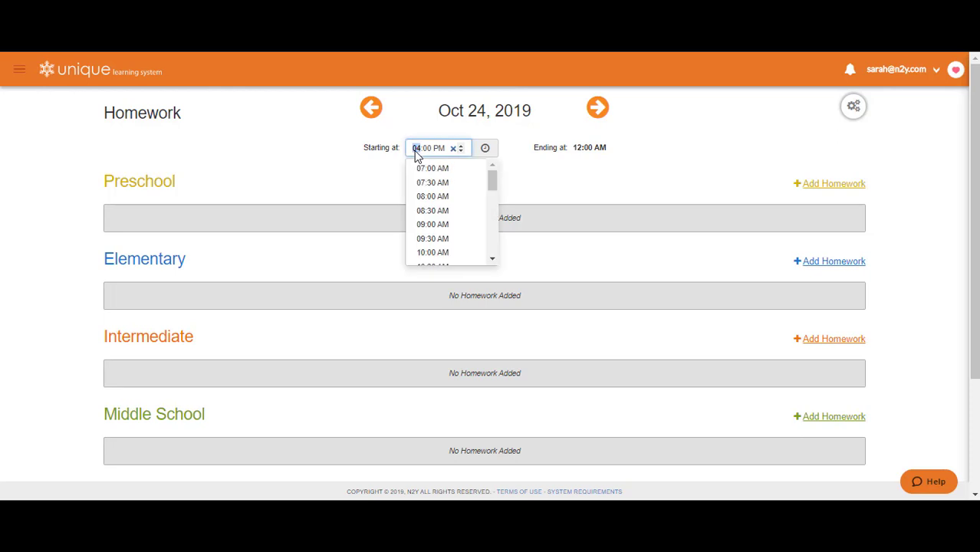
left_click(492, 259)
left_click(492, 259)
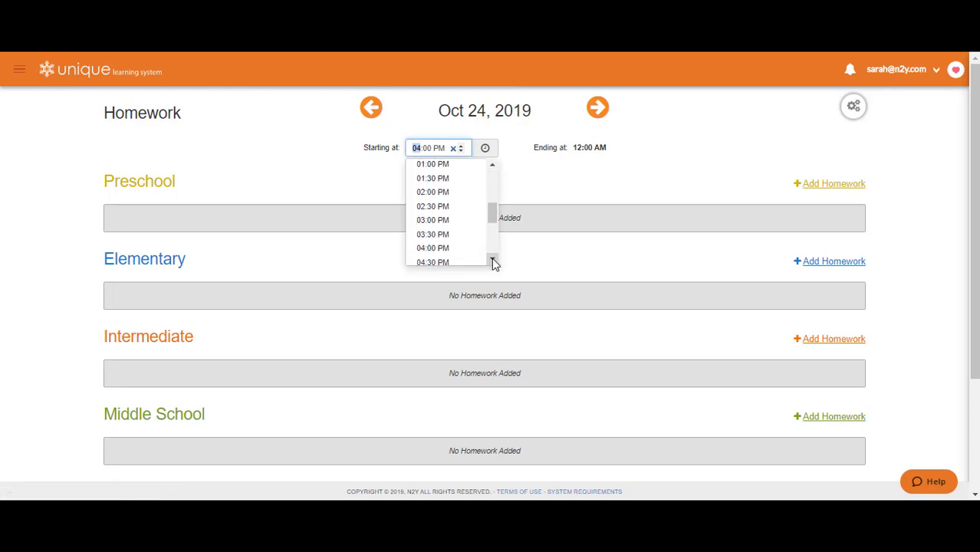
left_click(562, 197)
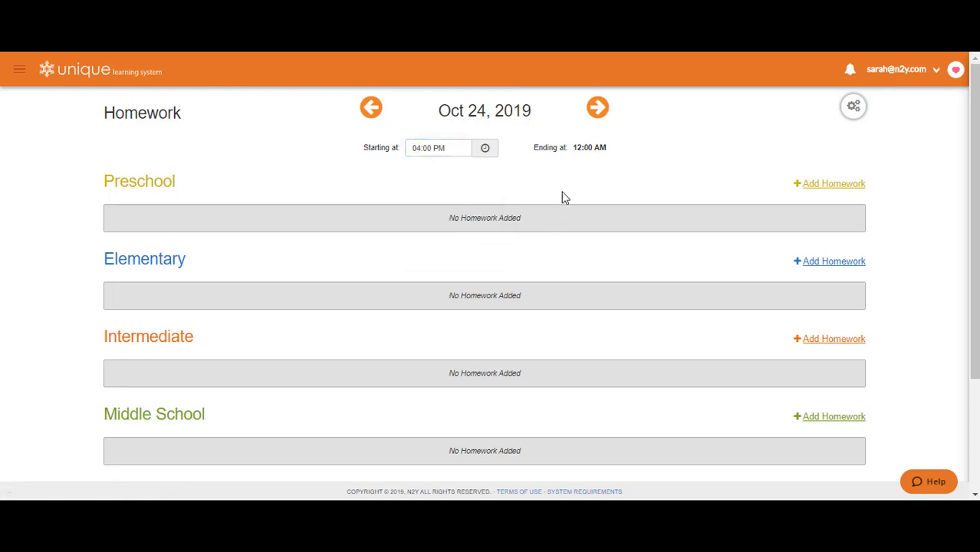
Step: Add Intermediate homework from the October lesson activities, searching for "writing" and quick-adding Lesson 15, Activity 2 - Write
left_click(830, 342)
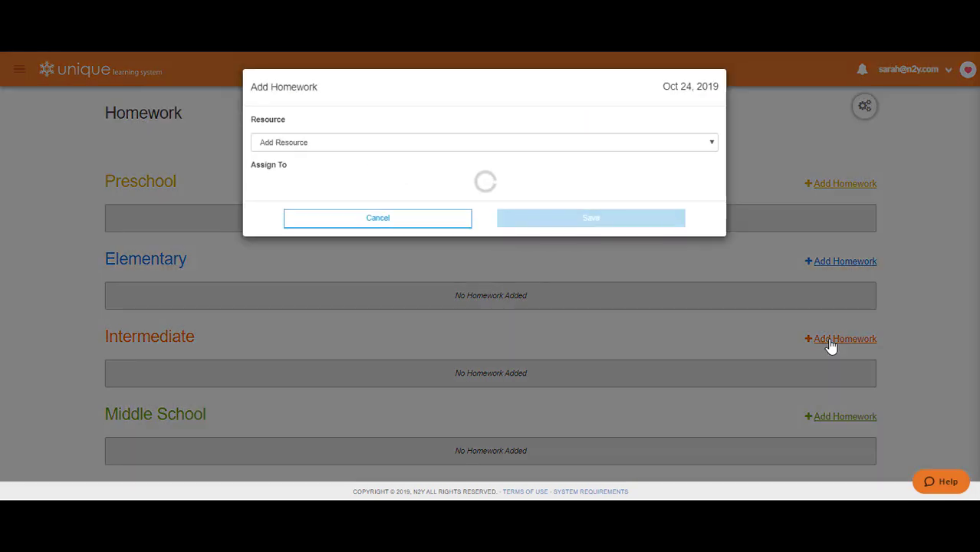
left_click(664, 144)
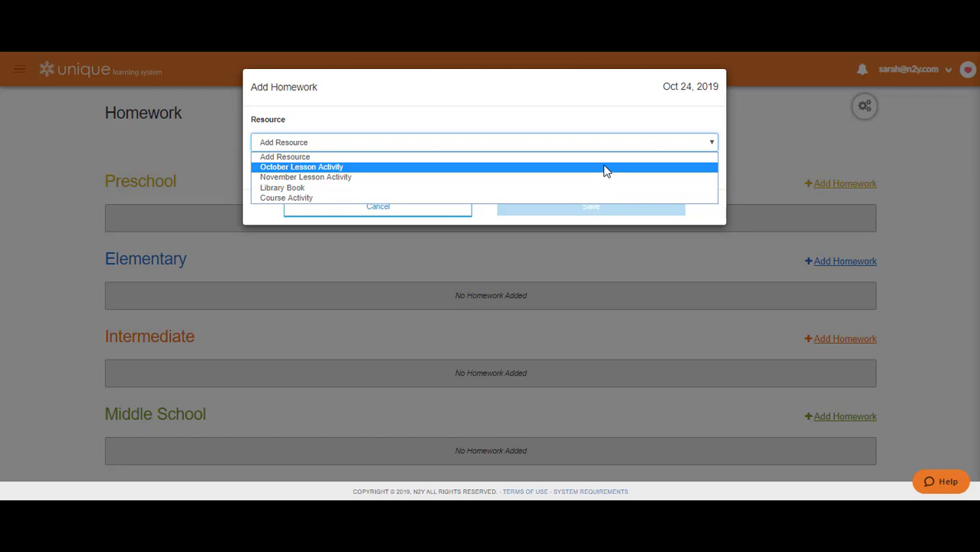
left_click(605, 171)
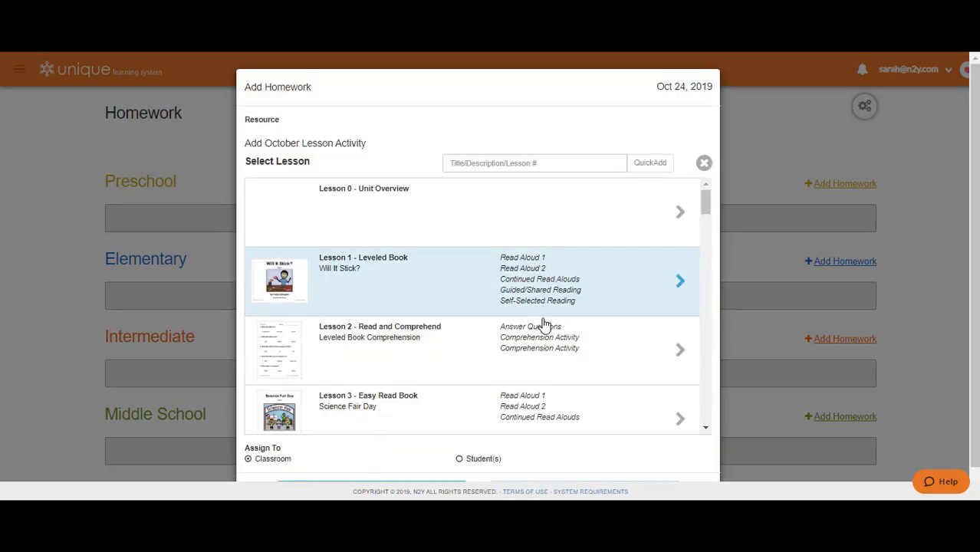
left_click(516, 165)
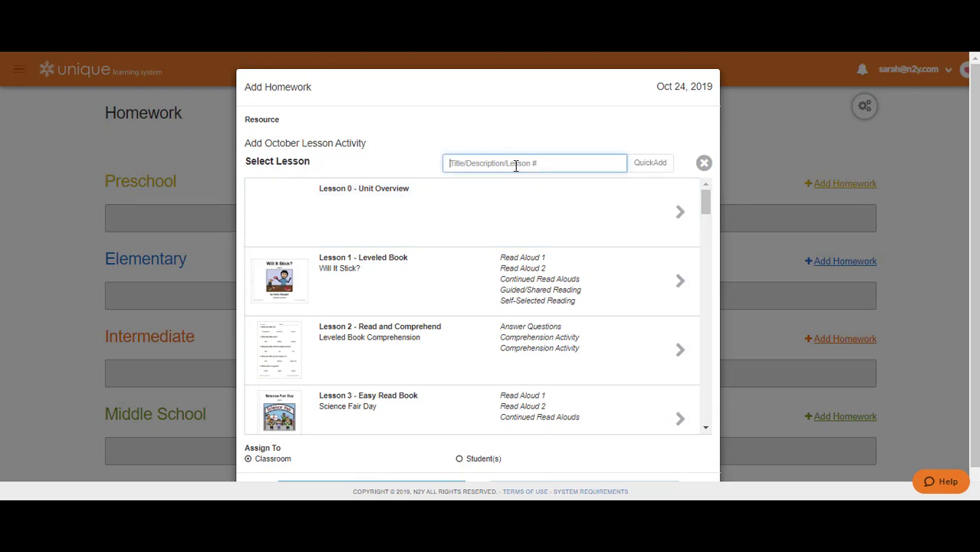
type("writing")
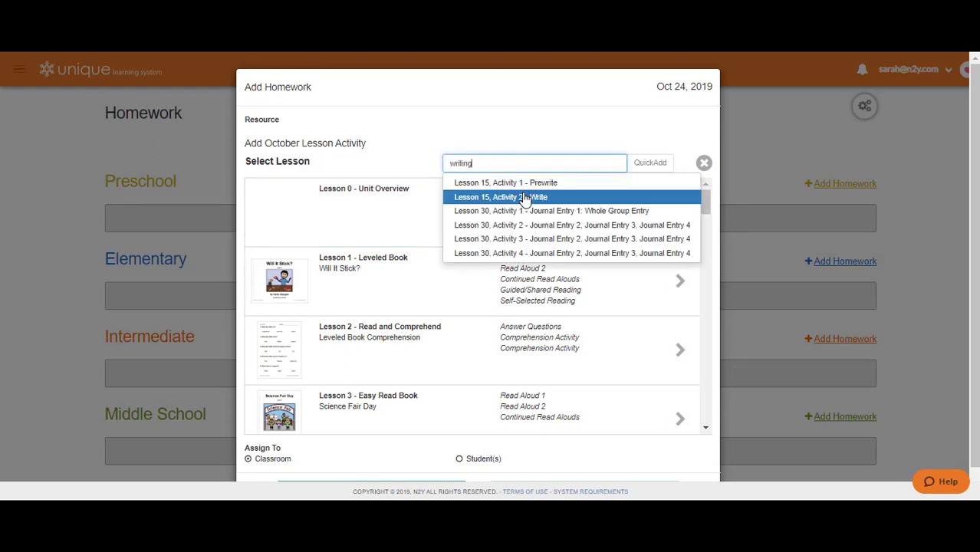
left_click(524, 197)
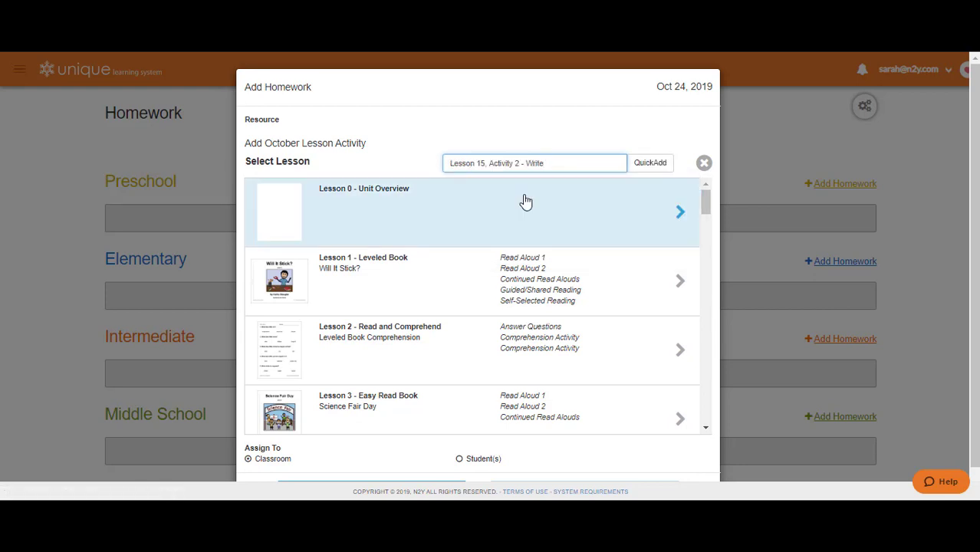
left_click(647, 164)
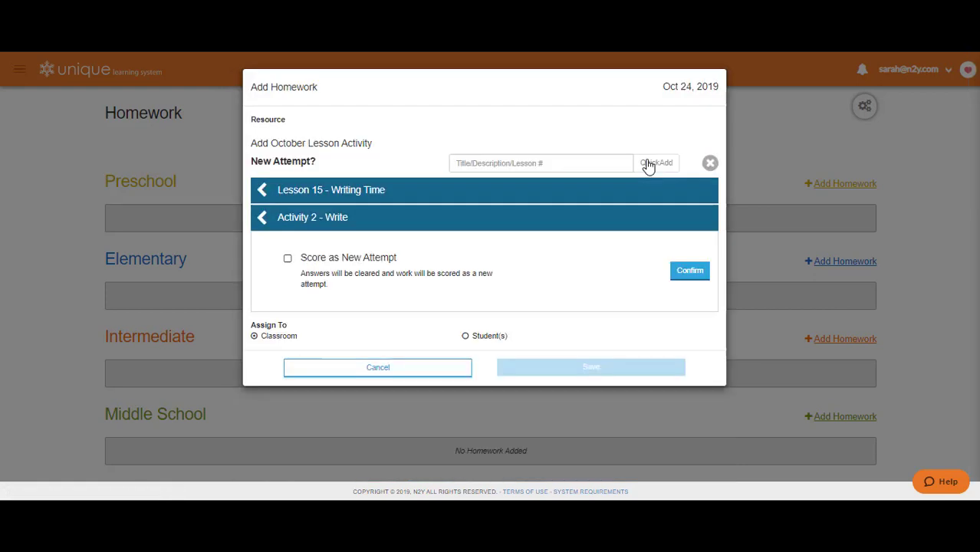
Step: Set the Write activity to Score as New Attempt and confirm the resource
left_click(288, 260)
left_click(288, 262)
left_click(288, 261)
left_click(690, 273)
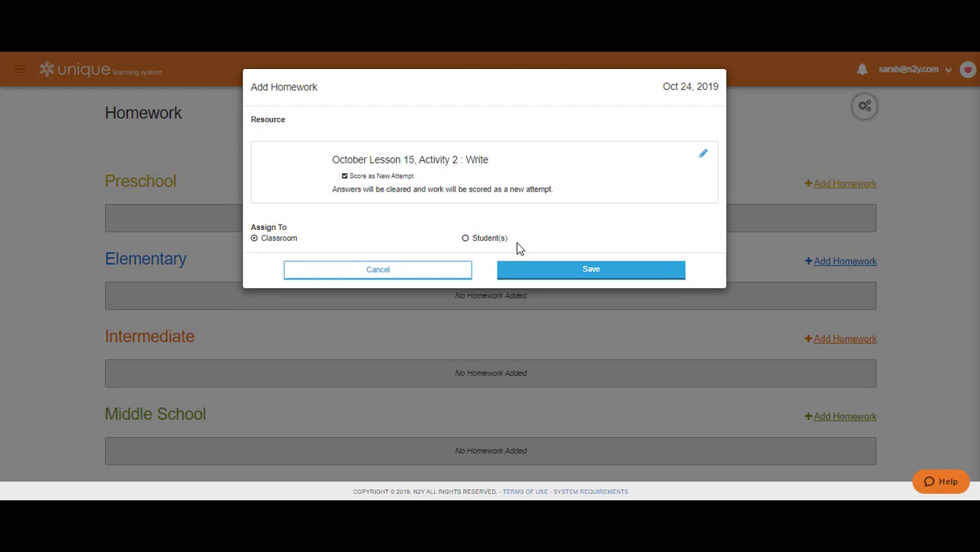
Step: Assign the writing homework to two individual students instead of the classroom and save it
left_click(465, 239)
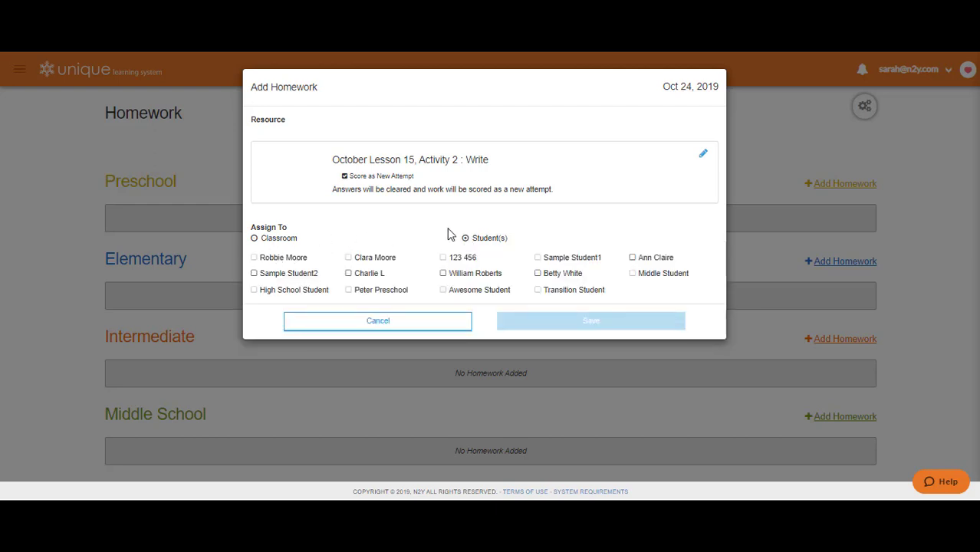
left_click(350, 273)
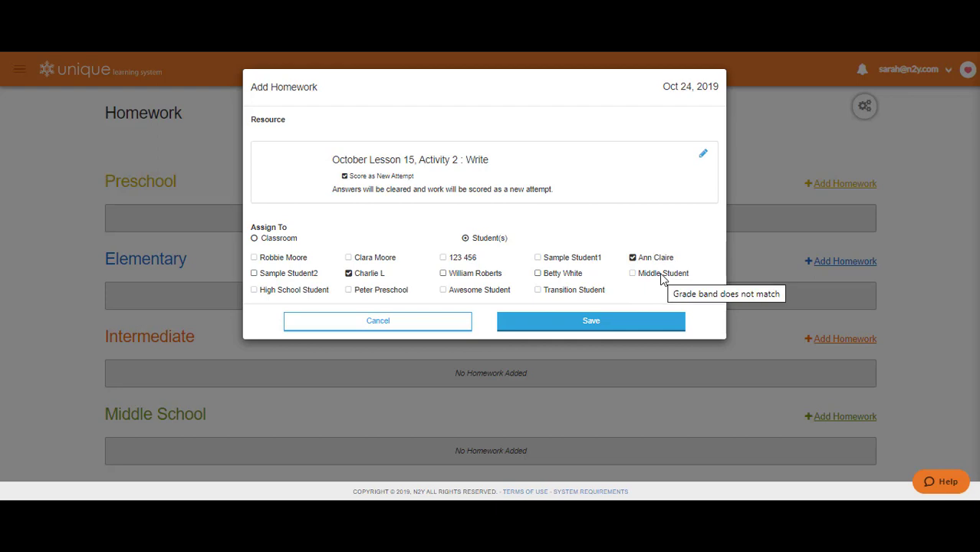
left_click(607, 325)
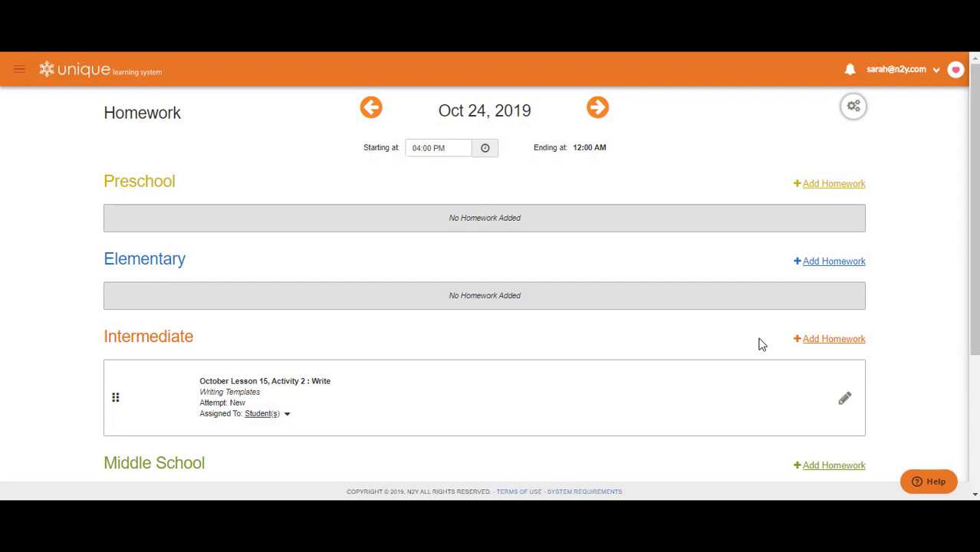
Step: Start another Intermediate homework item with a Library Book resource and search the n2y library for "animals"
left_click(827, 344)
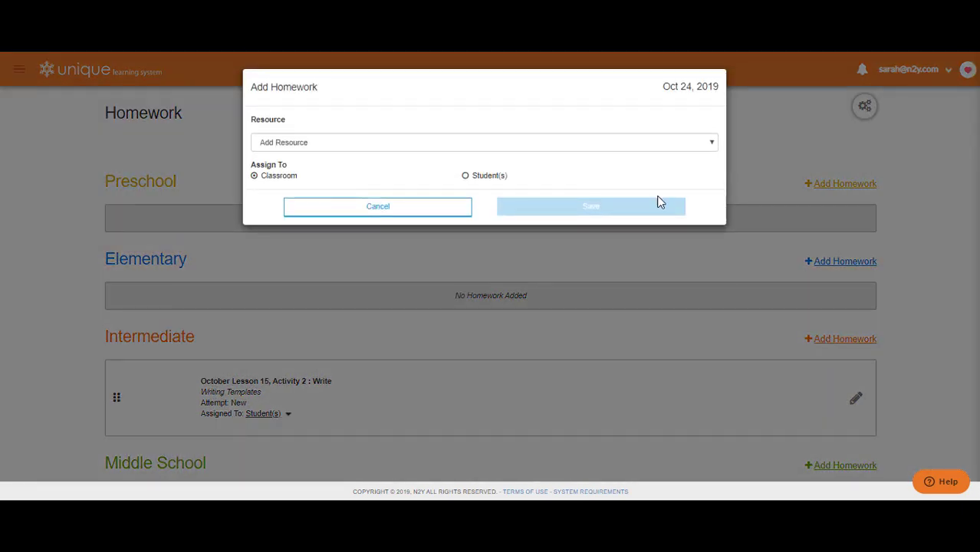
left_click(624, 141)
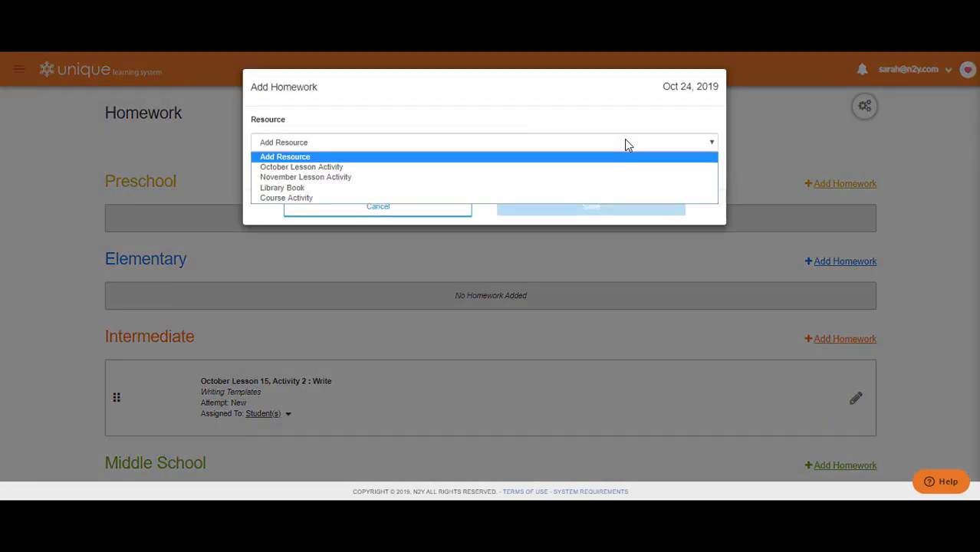
left_click(560, 191)
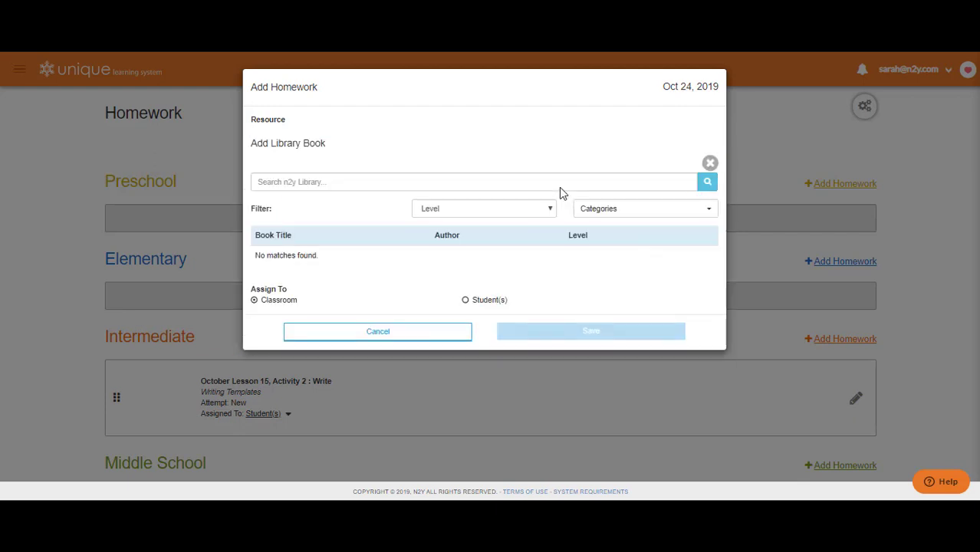
left_click(502, 189)
type("animals")
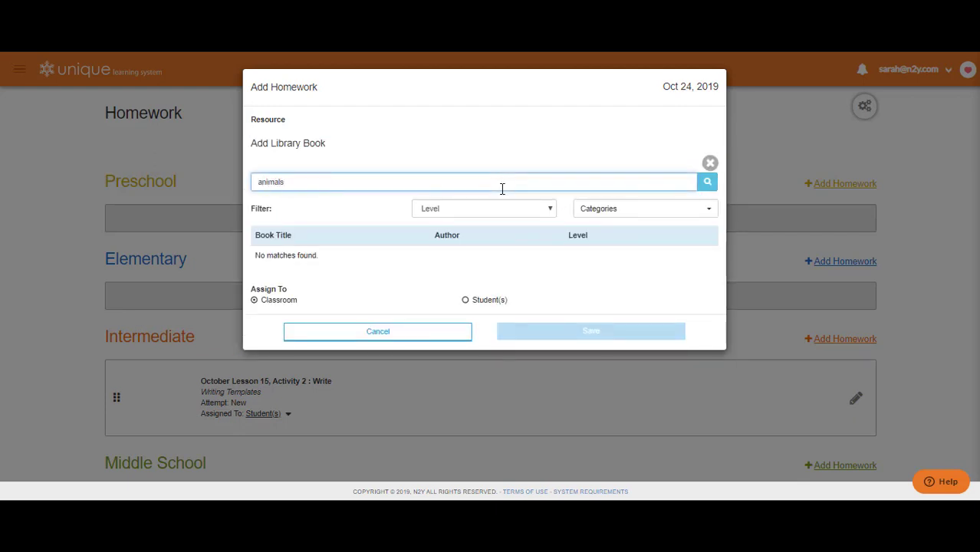
left_click(704, 186)
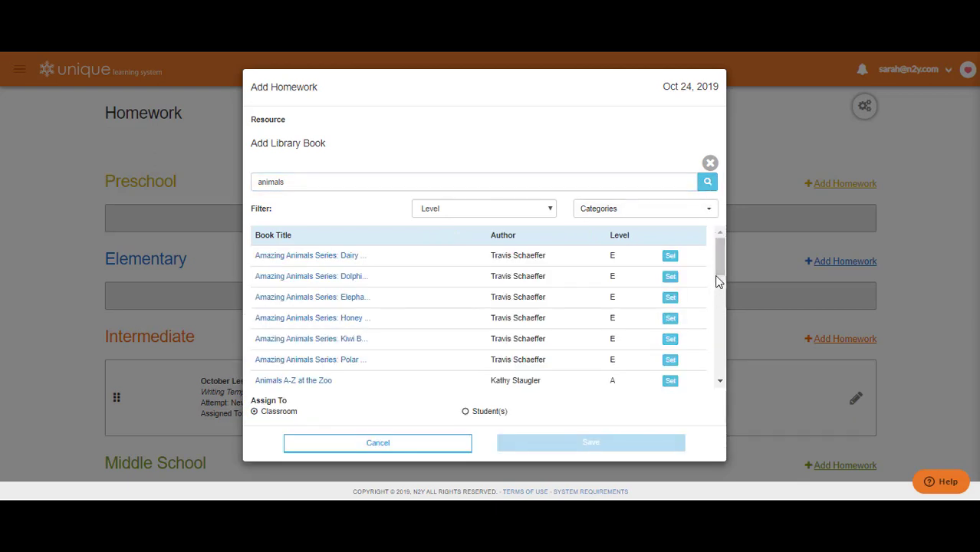
Step: Set the book Animals Move as the resource and save the homework for the whole classroom
left_click_drag(718, 279, 719, 306)
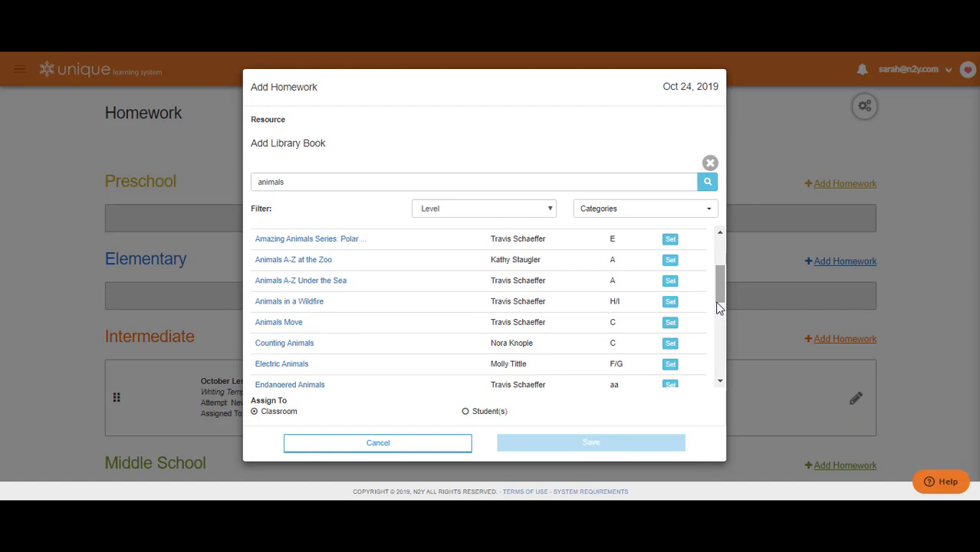
left_click(670, 322)
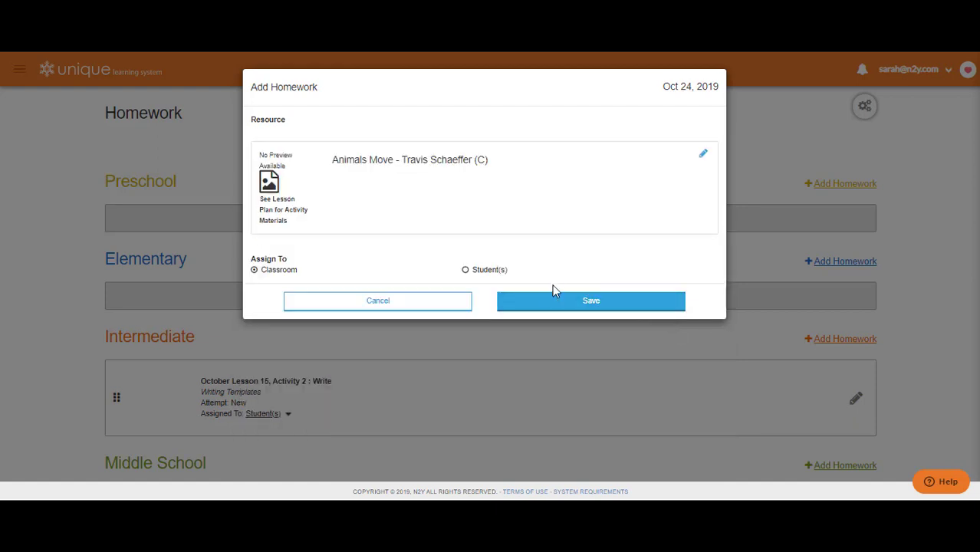
left_click(542, 304)
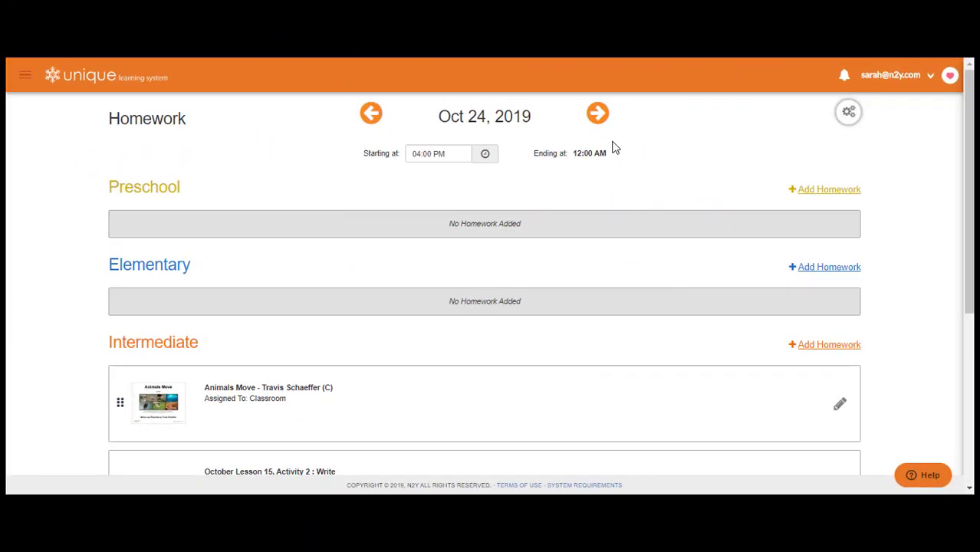
Step: Review the homework for Oct 25 and Oct 23, 2019, including the students assigned October Lesson 2, Activity 1, and return to the home page
left_click(598, 115)
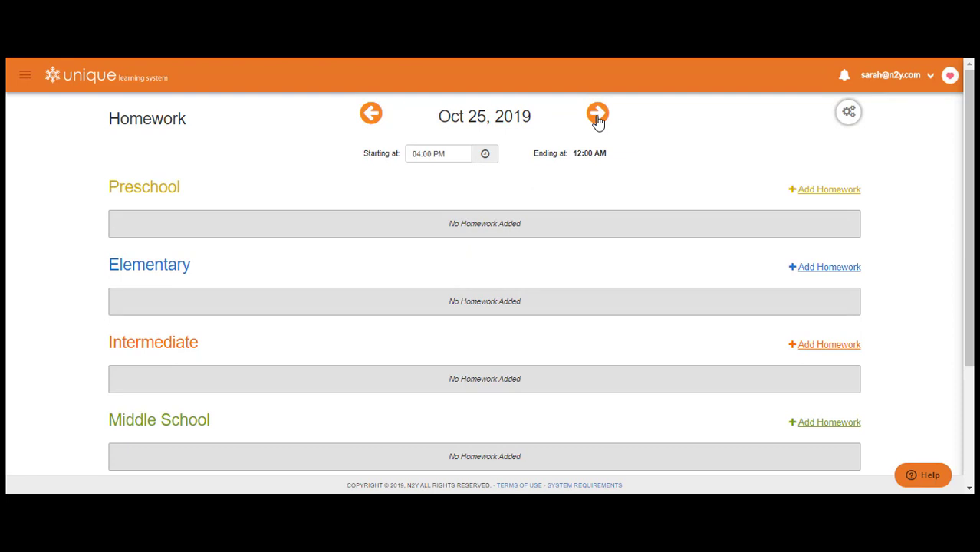
left_click(373, 117)
left_click(372, 117)
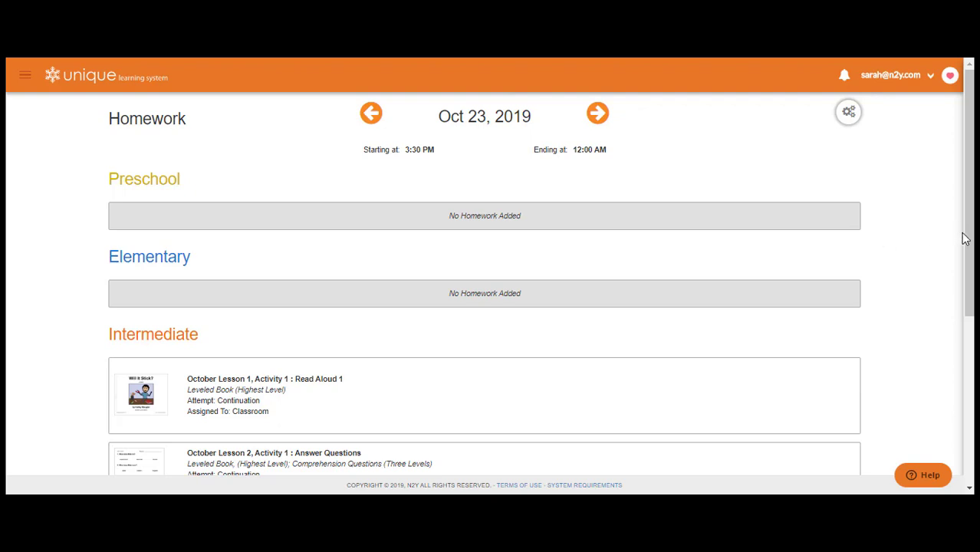
left_click_drag(968, 248, 944, 306)
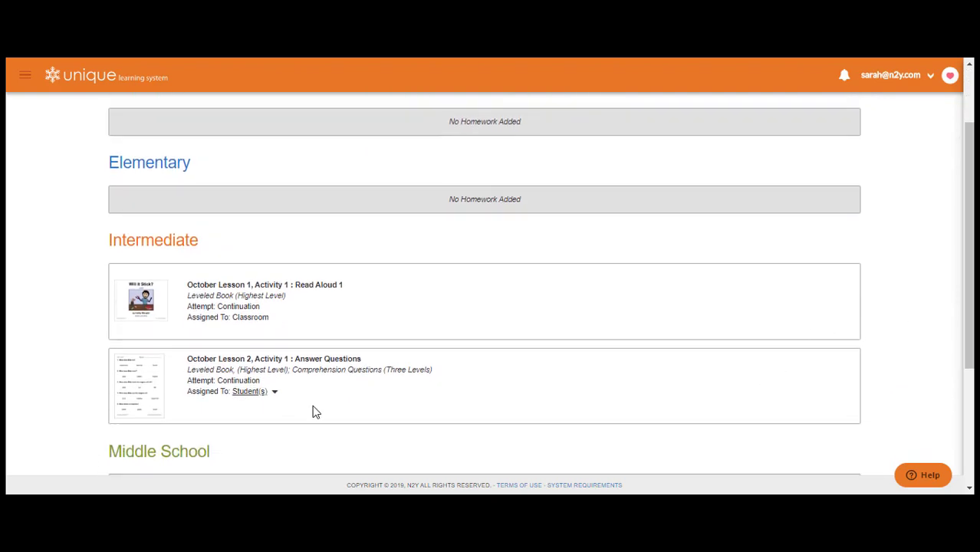
left_click(261, 396)
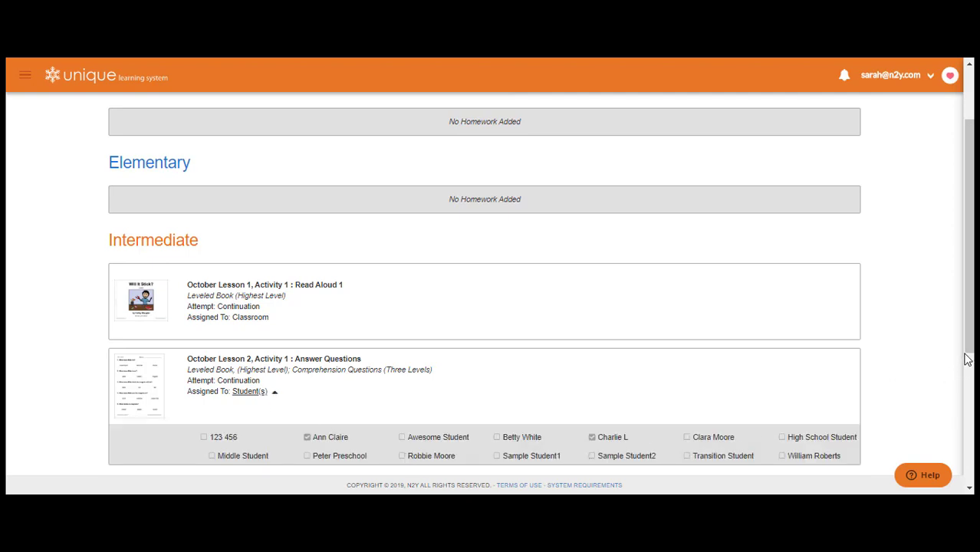
left_click_drag(970, 357, 970, 306)
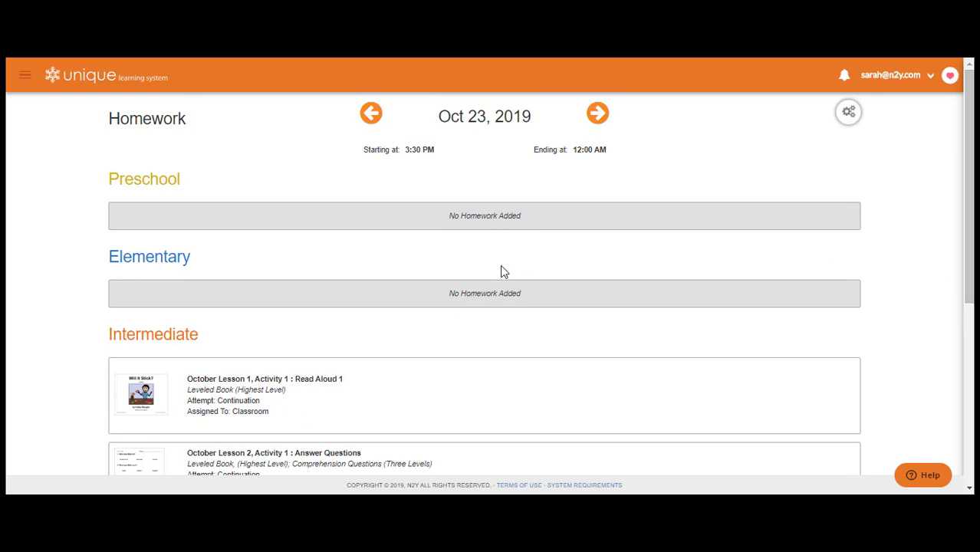
left_click(112, 89)
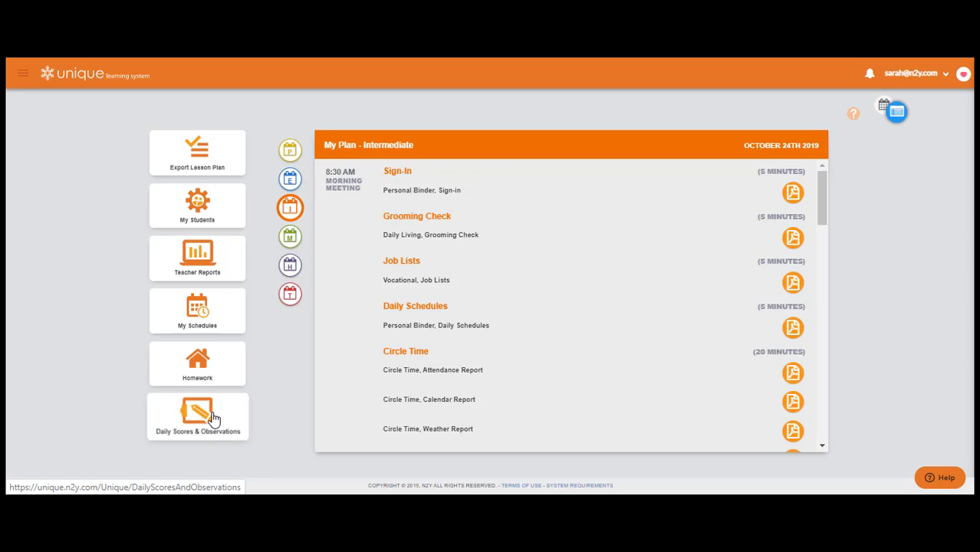
Step: Switch to the calendar view and open all Reading / Language Arts activities in the Intermediate plan for Oct 24, 2019
left_click(897, 115)
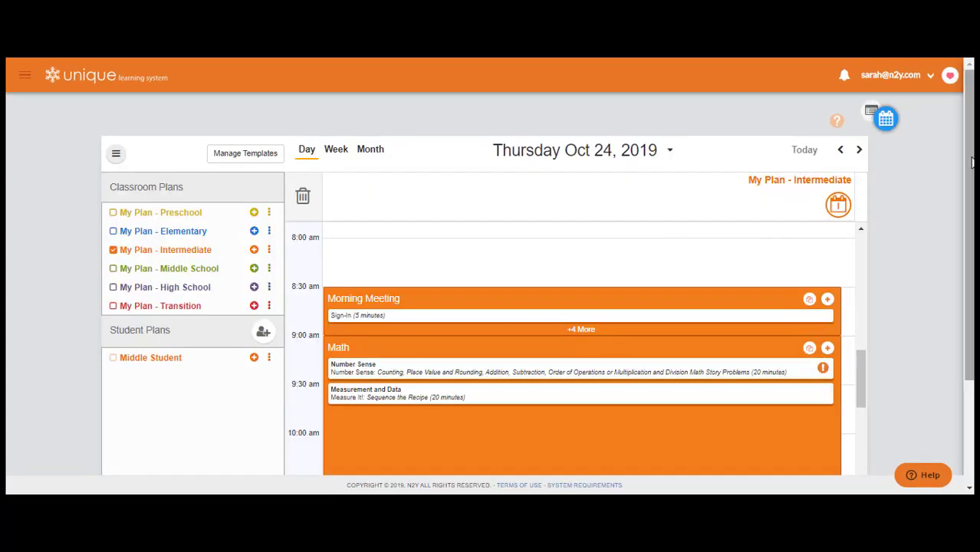
left_click_drag(971, 162, 941, 299)
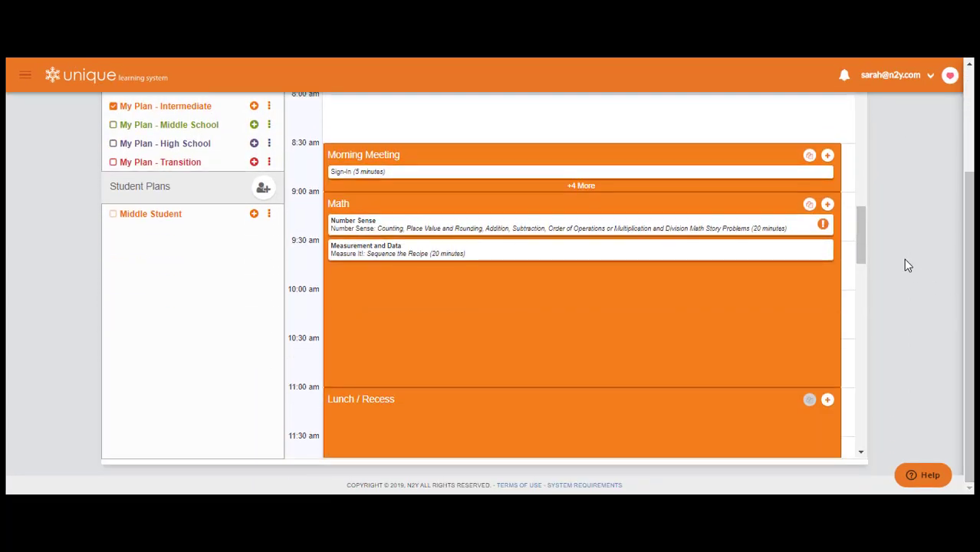
left_click_drag(863, 235, 864, 283)
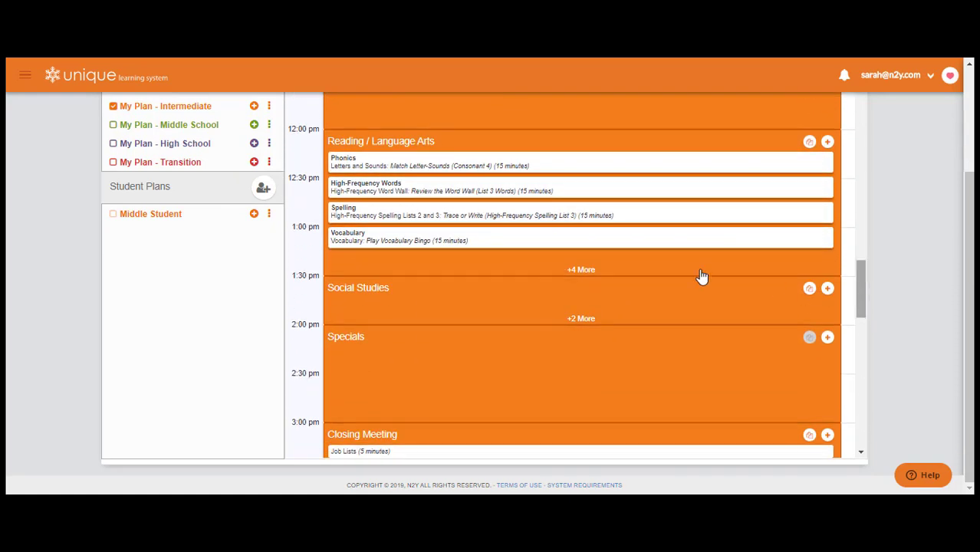
left_click(592, 272)
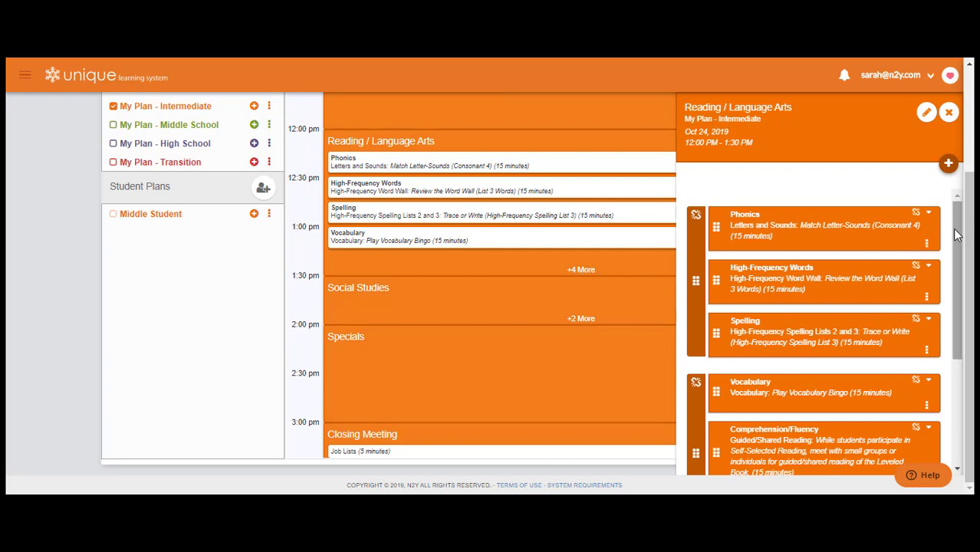
left_click_drag(956, 235, 957, 354)
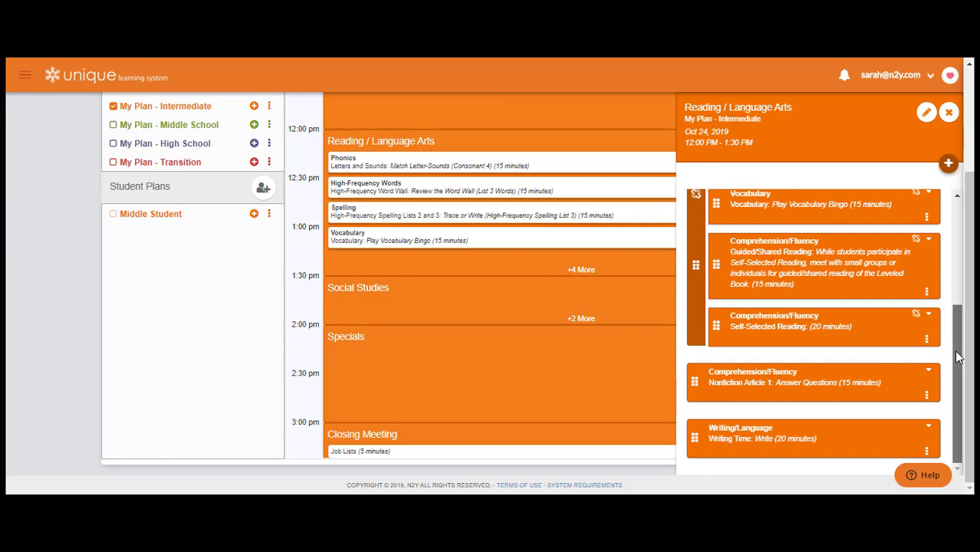
Step: Re-assign Nonfiction Article 1 (Lesson 5, Activity 2) as homework to two individual students, scored as a new attempt, and save it
left_click(928, 373)
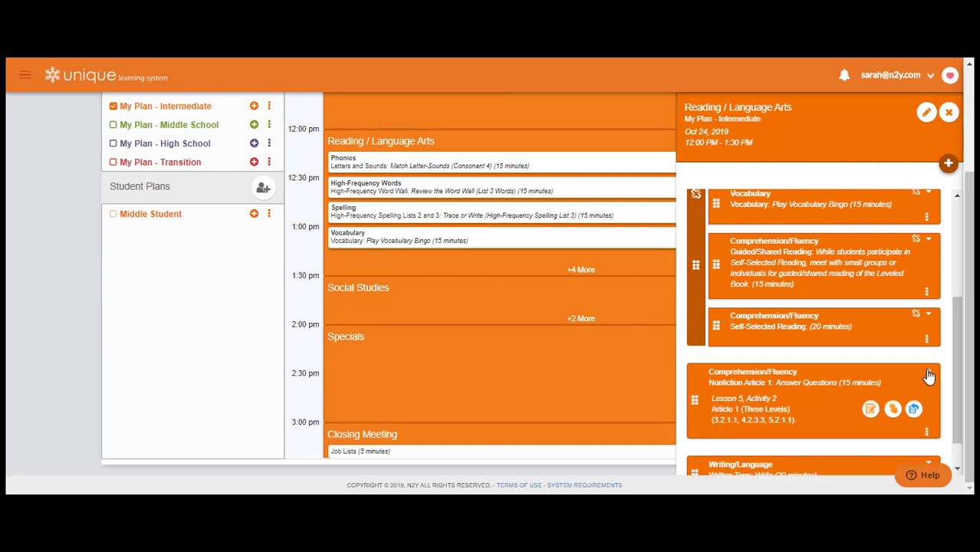
left_click_drag(961, 357, 960, 375)
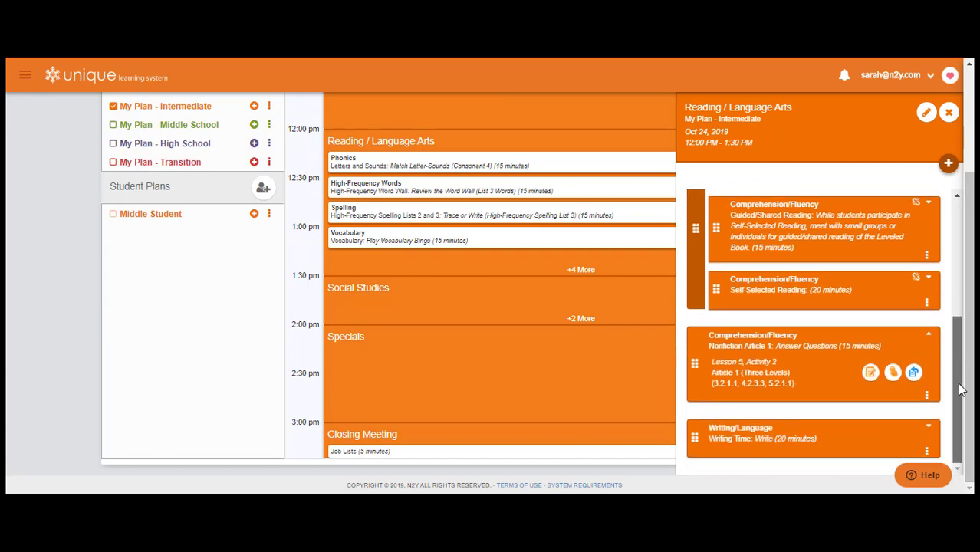
left_click(913, 372)
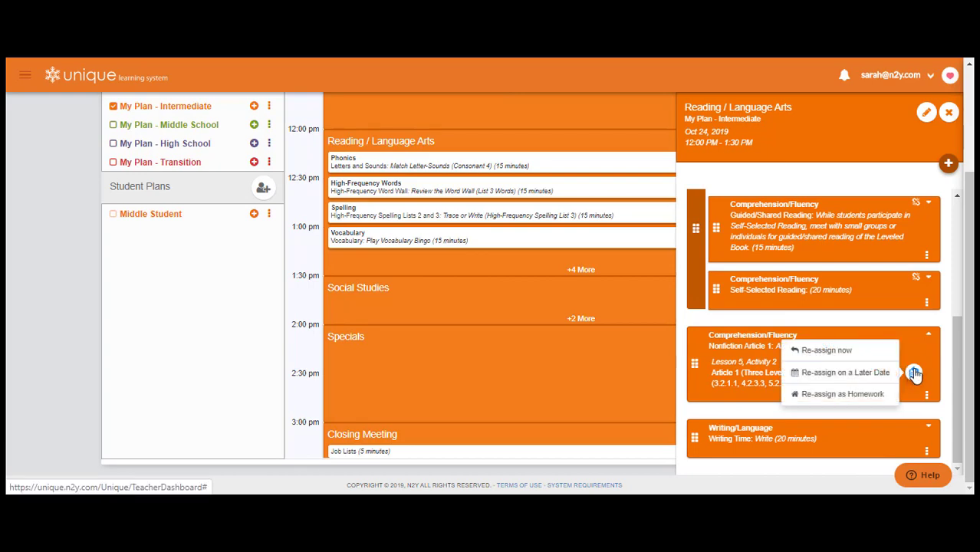
left_click(863, 394)
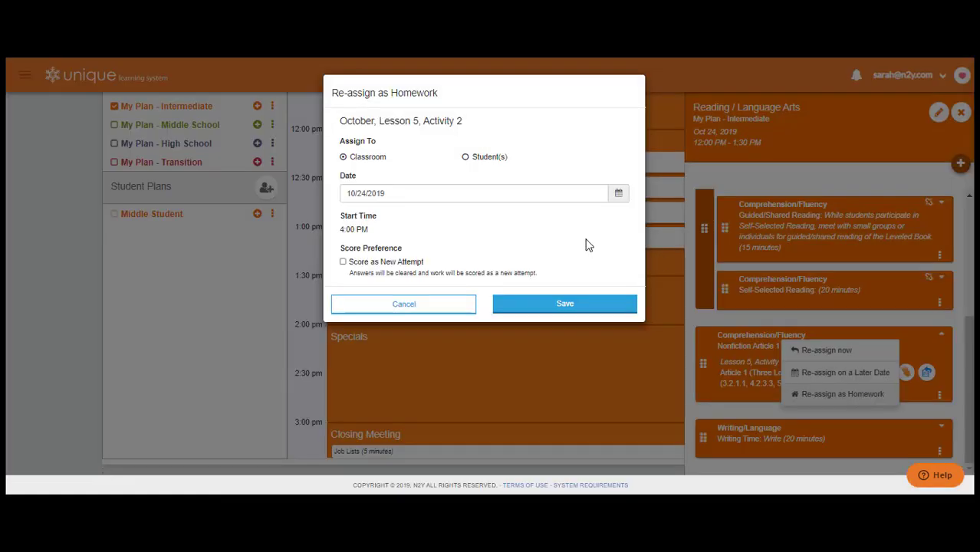
left_click(466, 157)
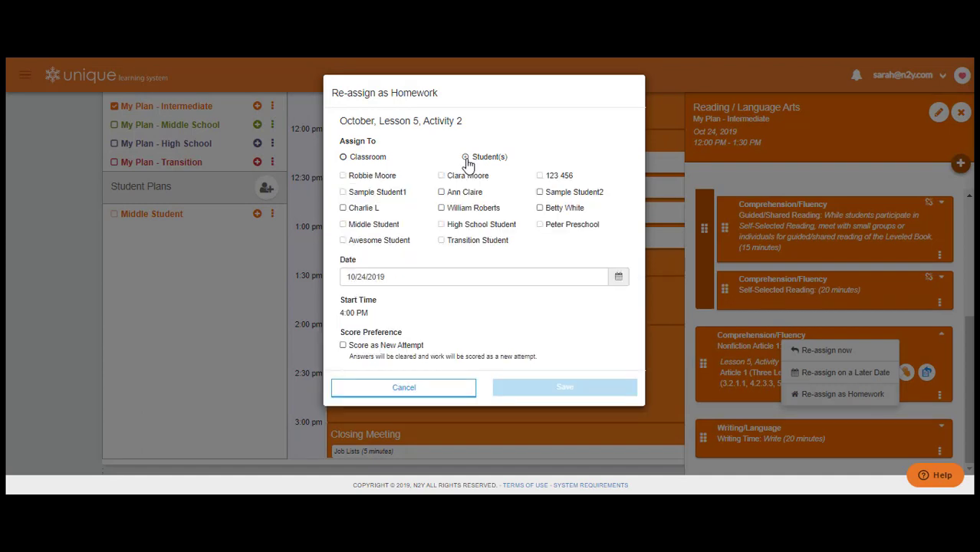
left_click(343, 208)
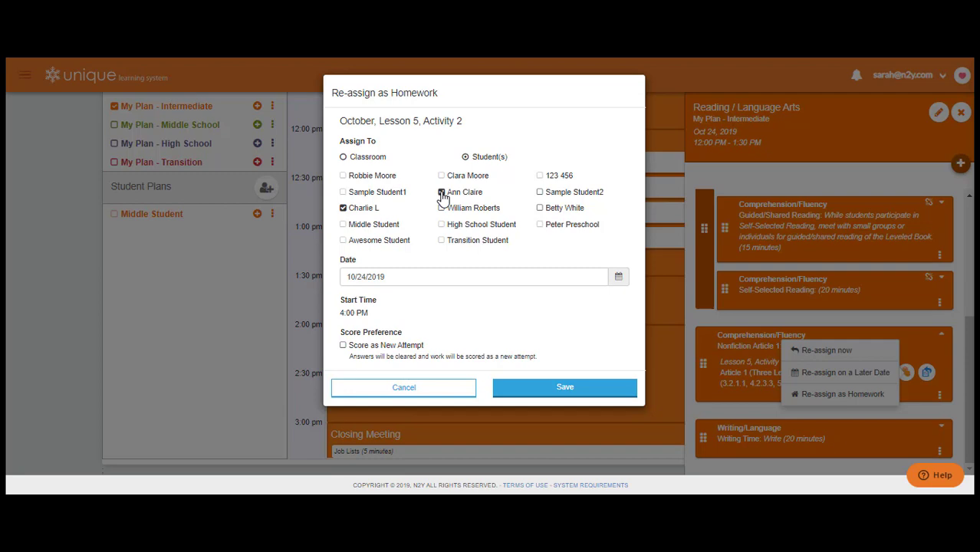
left_click(342, 345)
left_click(510, 388)
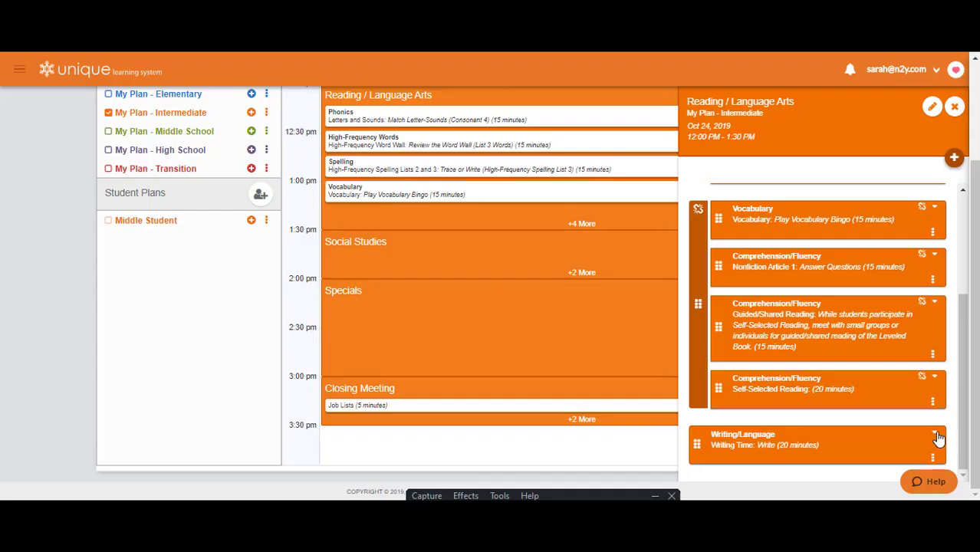
Step: Re-assign Writing Time (Lesson 15, Activity 2) as homework on 10/24/2019 to one student, scored as a new attempt, and save it
left_click(936, 435)
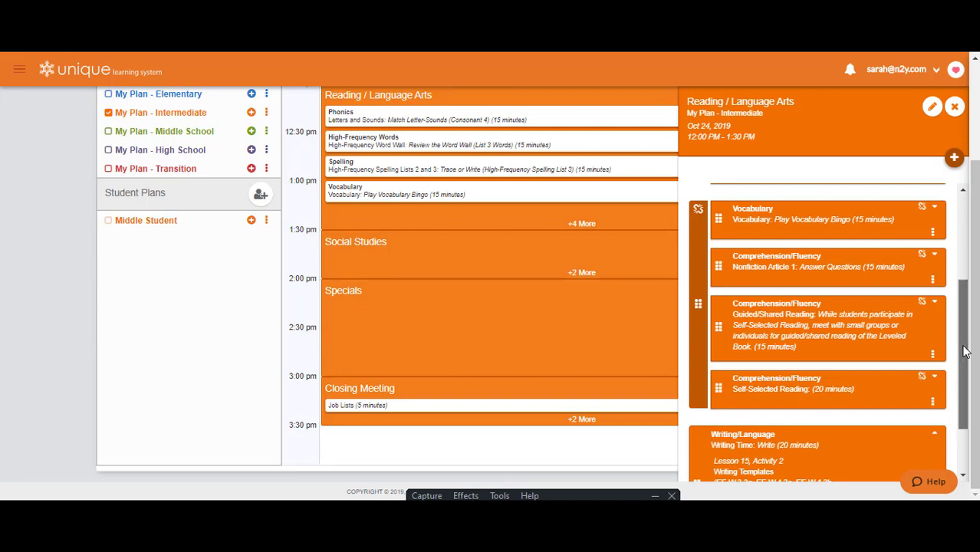
scroll(964, 351, "down", 1)
left_click(919, 414)
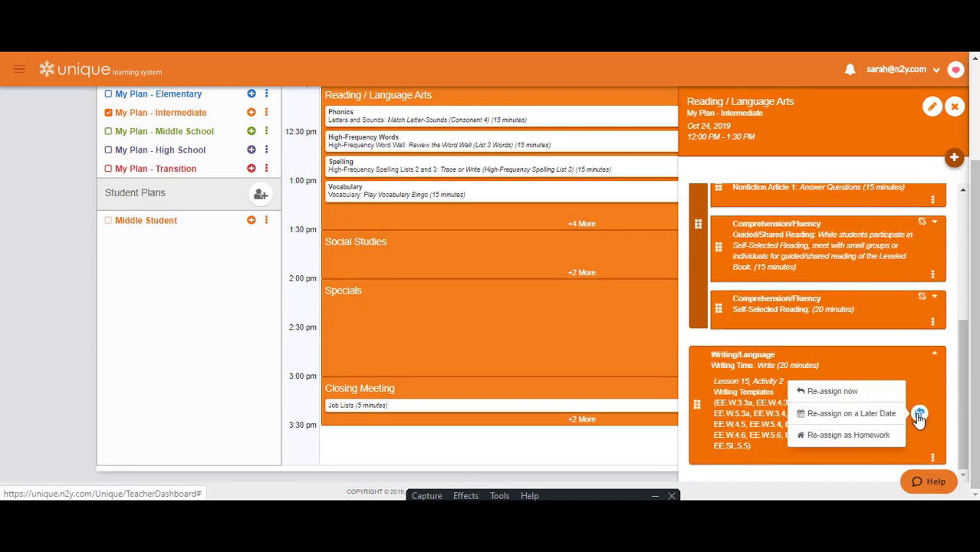
left_click(869, 437)
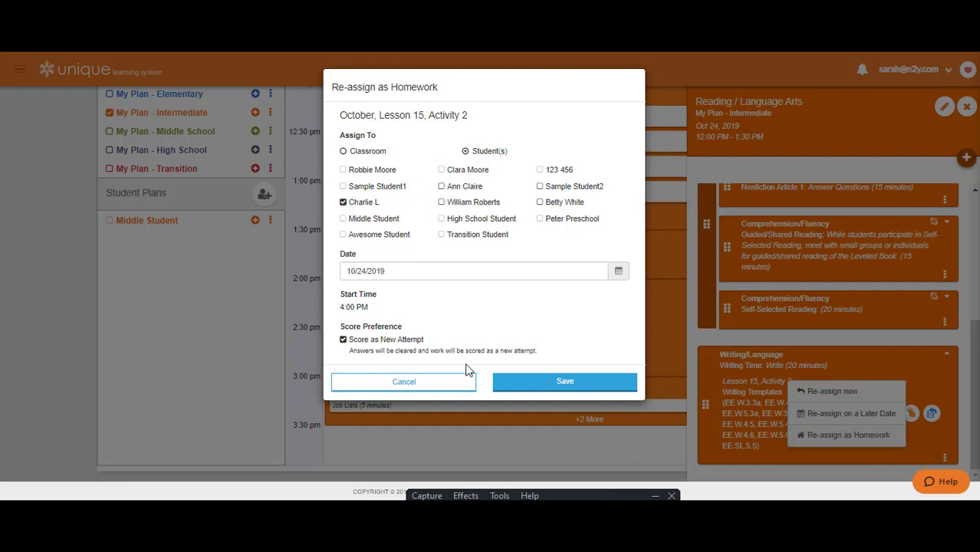
left_click(545, 384)
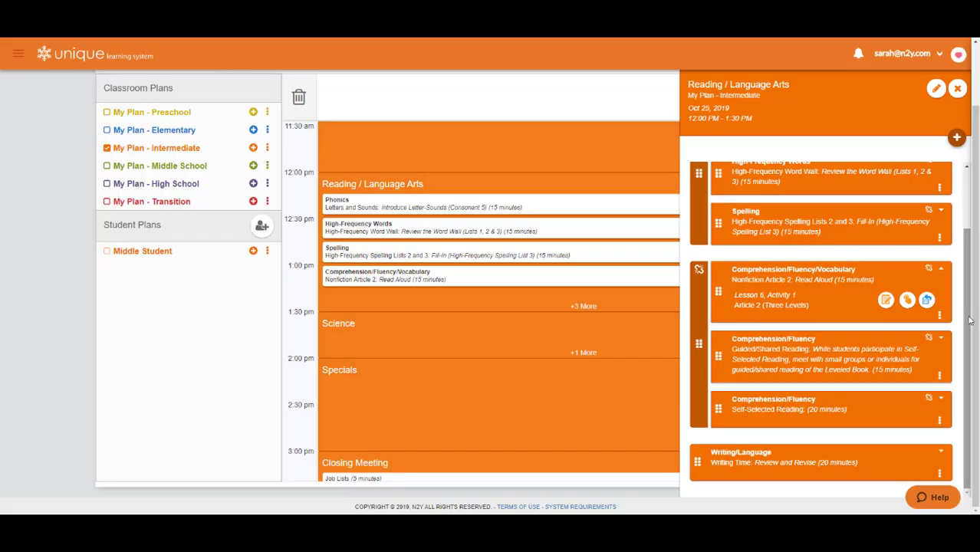
Step: Detach Nonfiction Article 2: Read Aloud from its Oct 25 activity group and re-assign Lesson 6, Activity 1 as classroom homework
left_click(928, 271)
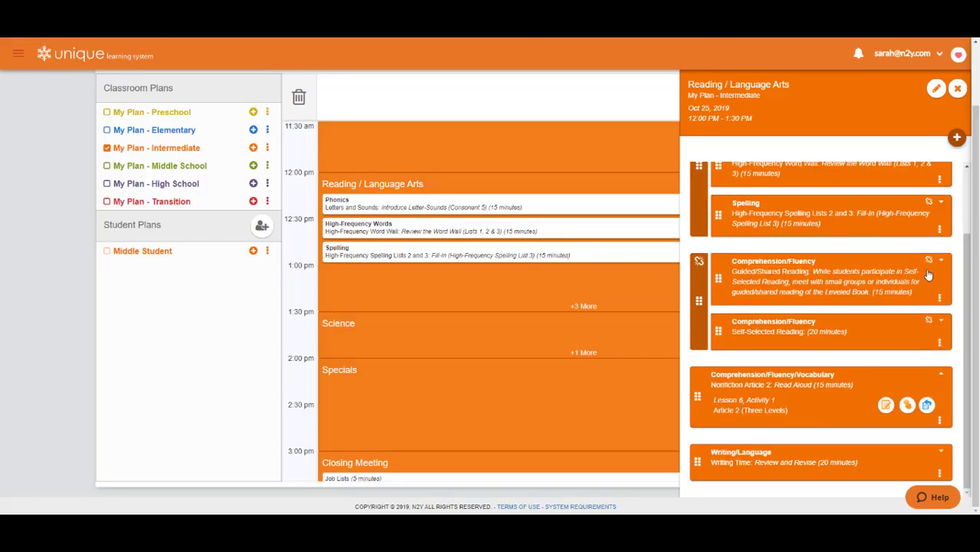
left_click(926, 408)
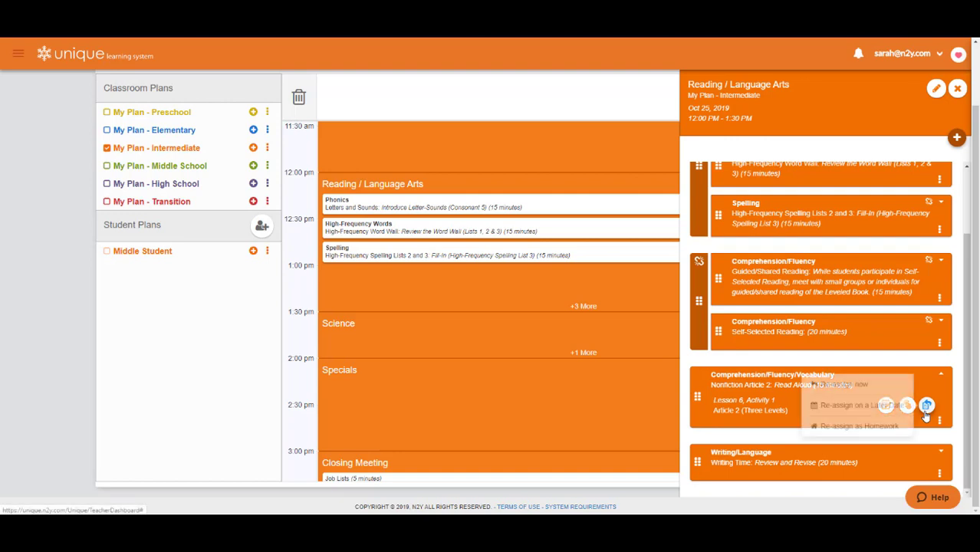
left_click(900, 426)
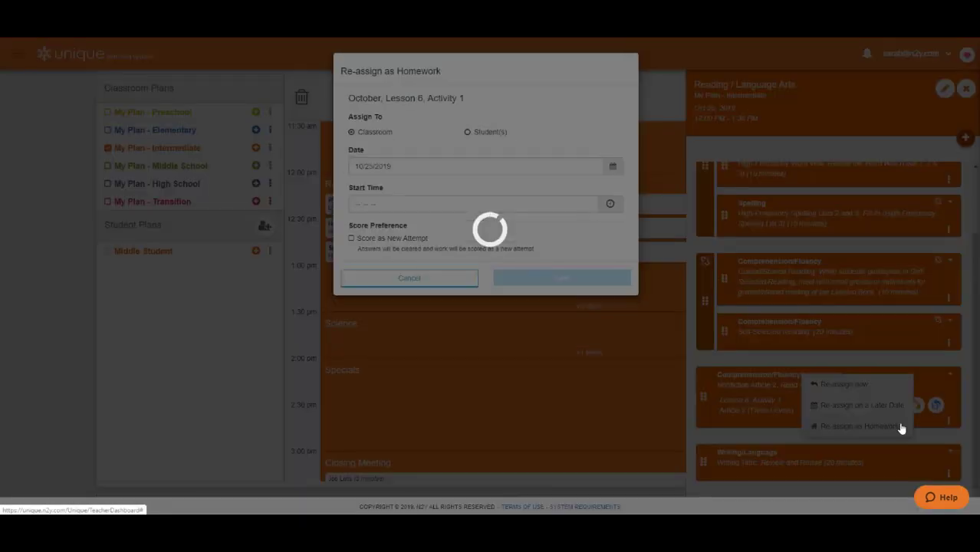
left_click(591, 276)
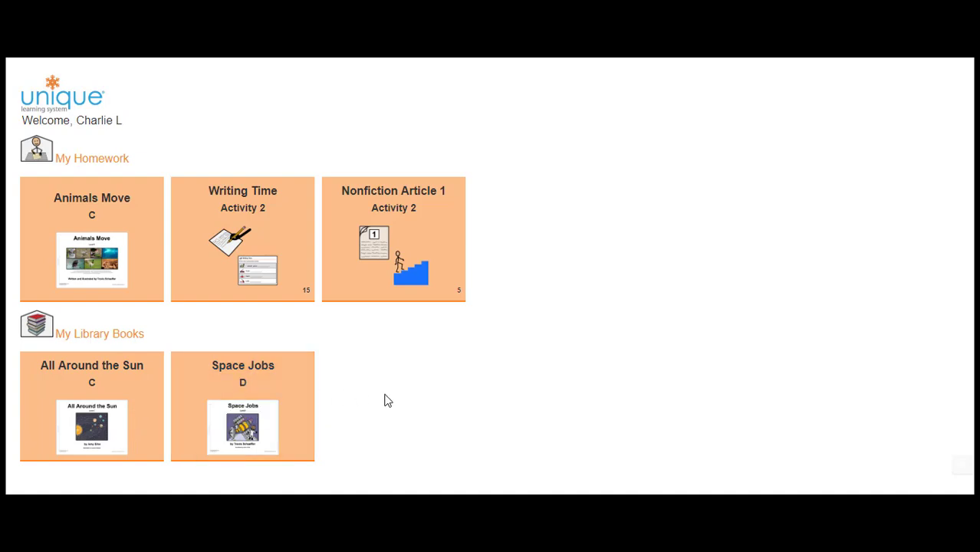
Step: View the Nonfiction Article 1 homework activity in the student view and return to the student's home page
left_click(393, 253)
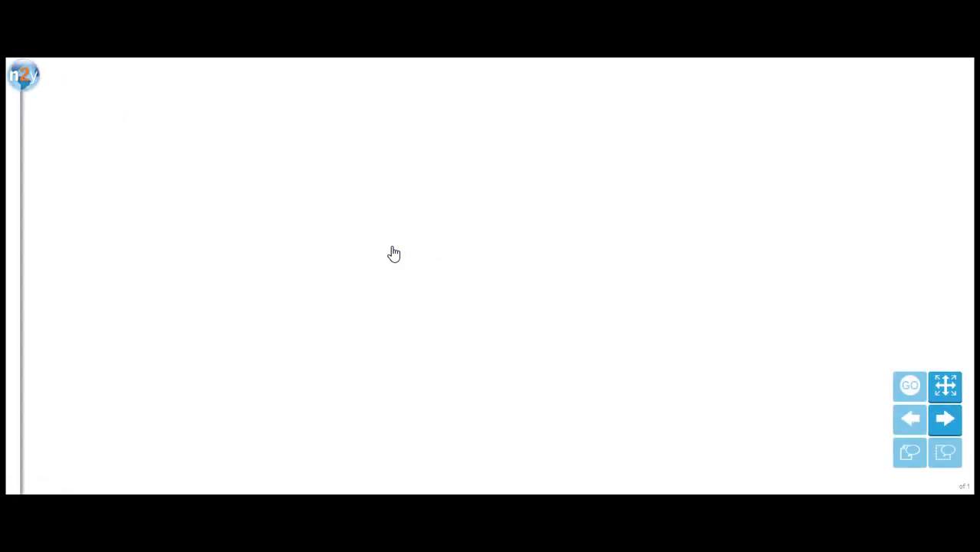
left_click(28, 83)
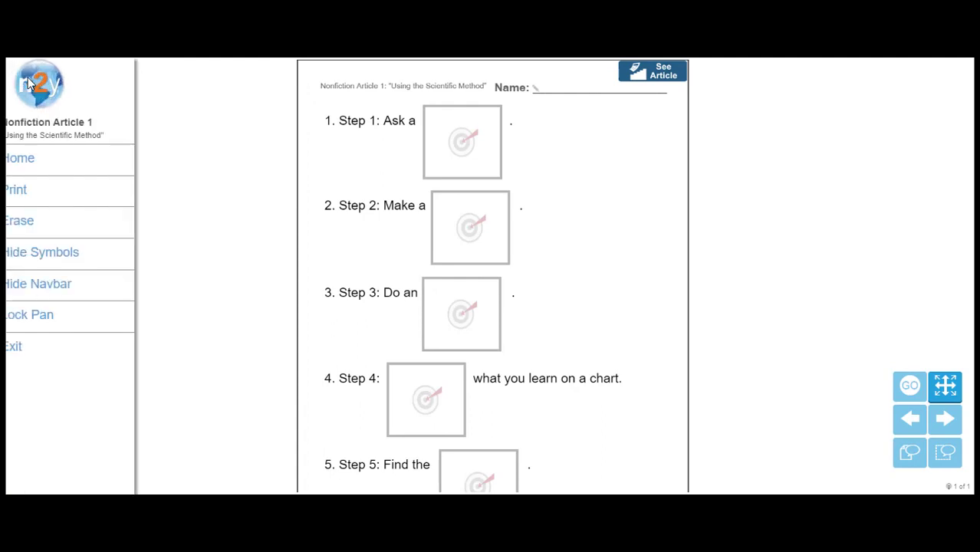
left_click(54, 160)
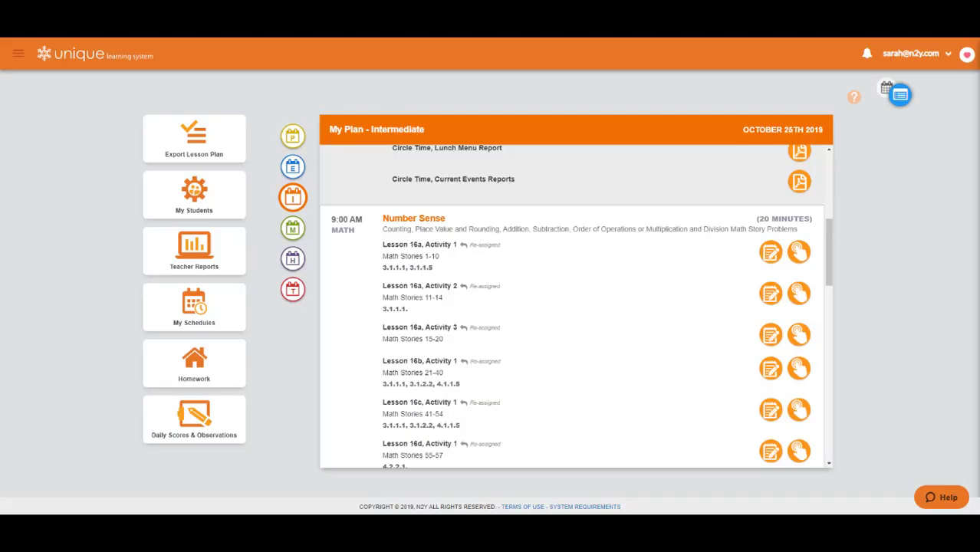
Step: Open the Daily Scores & Observations for the student with the re-assigned homework and examine the October Lesson 2 records
left_click(227, 419)
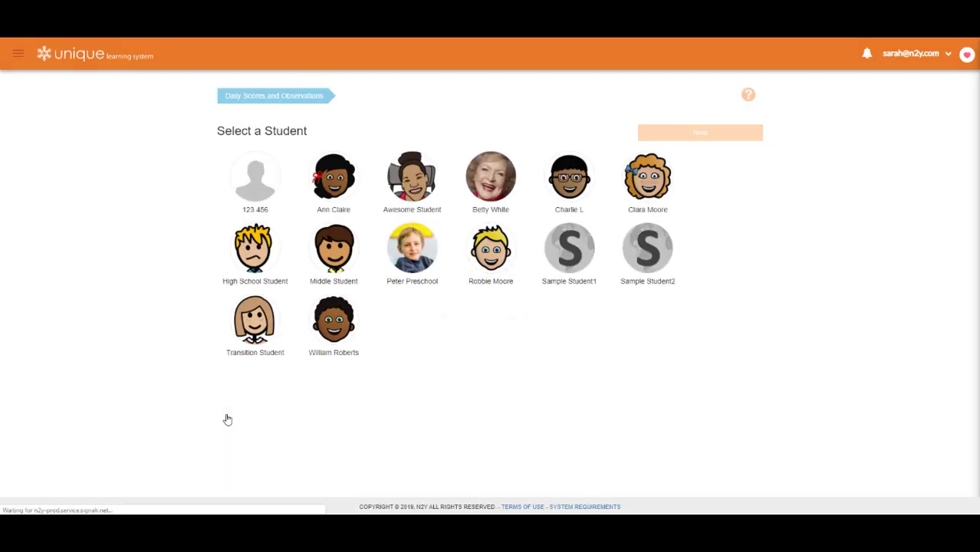
left_click(562, 186)
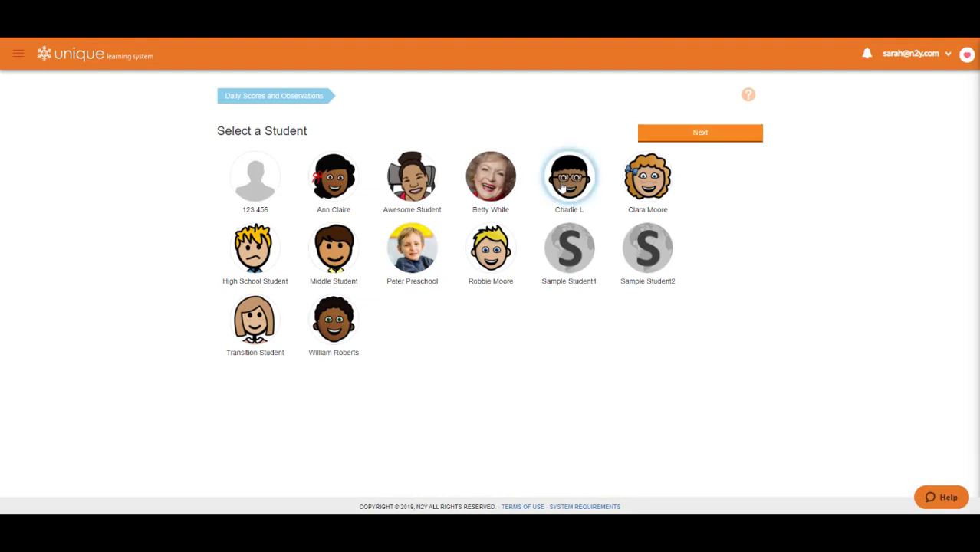
left_click(666, 138)
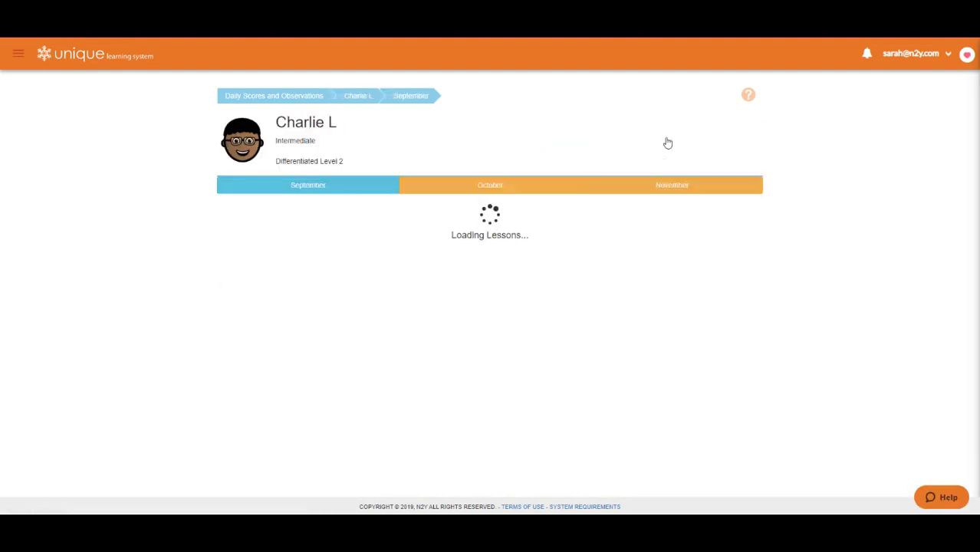
left_click(504, 185)
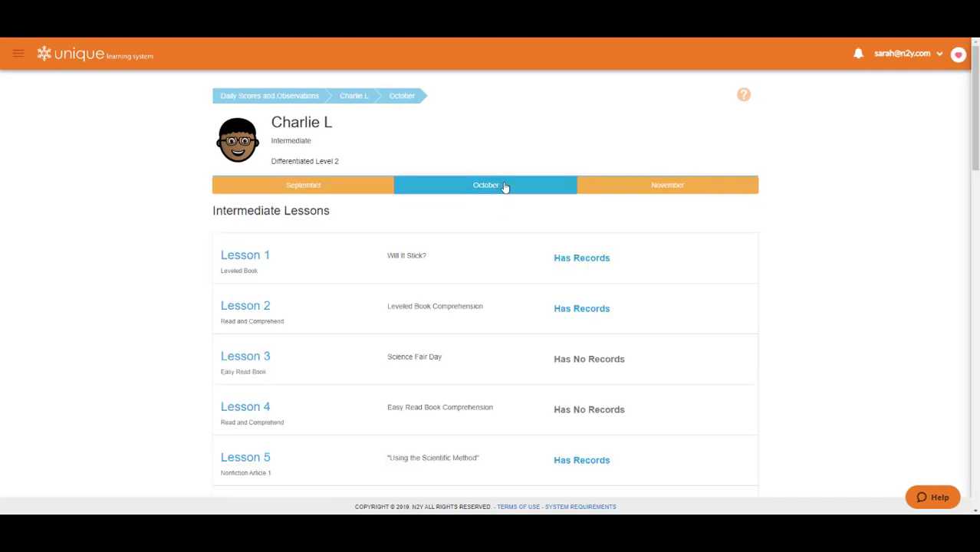
left_click(646, 308)
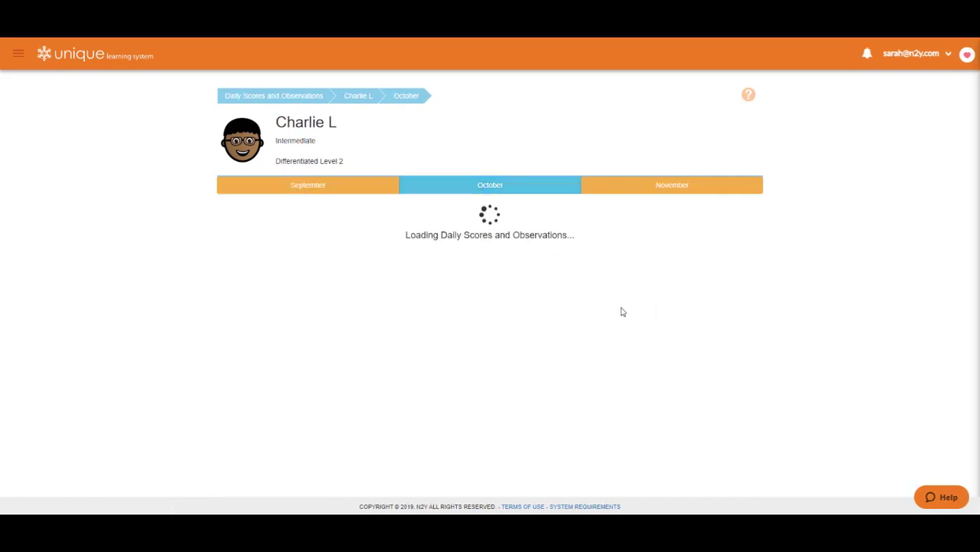
scroll(621, 312, "down", 5)
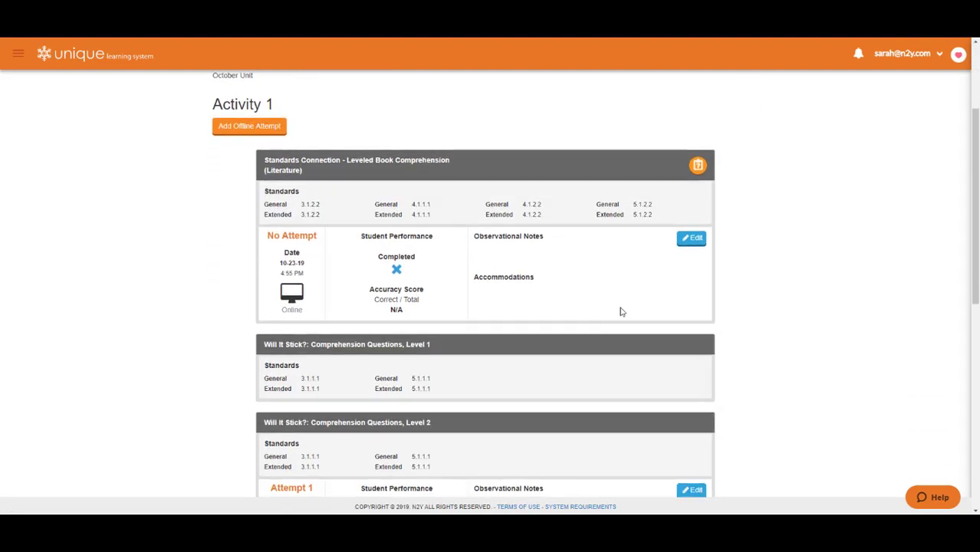
scroll(621, 312, "down", 1)
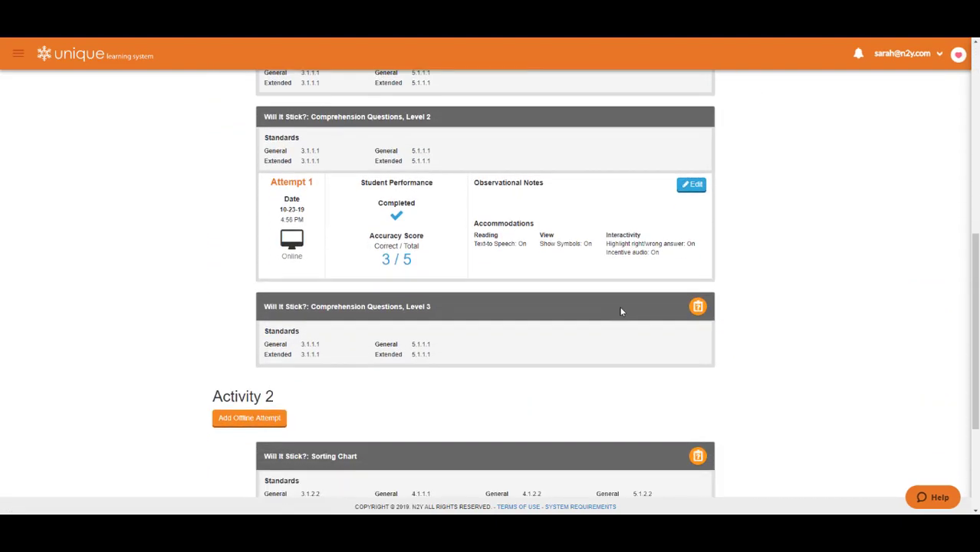